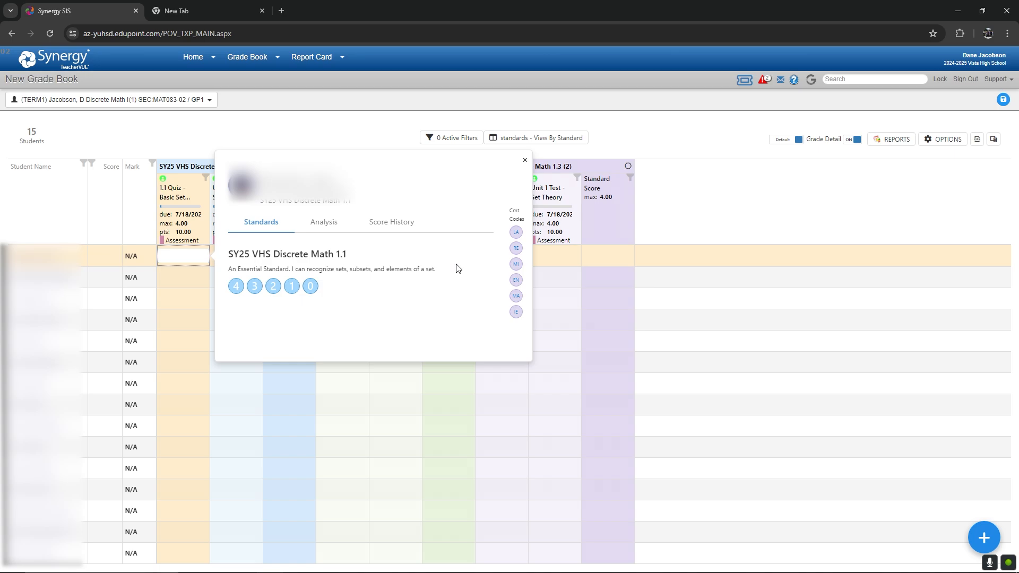
Close the student's standards details and turn on Student Picture in the Grade Book Options.
left_click(525, 162)
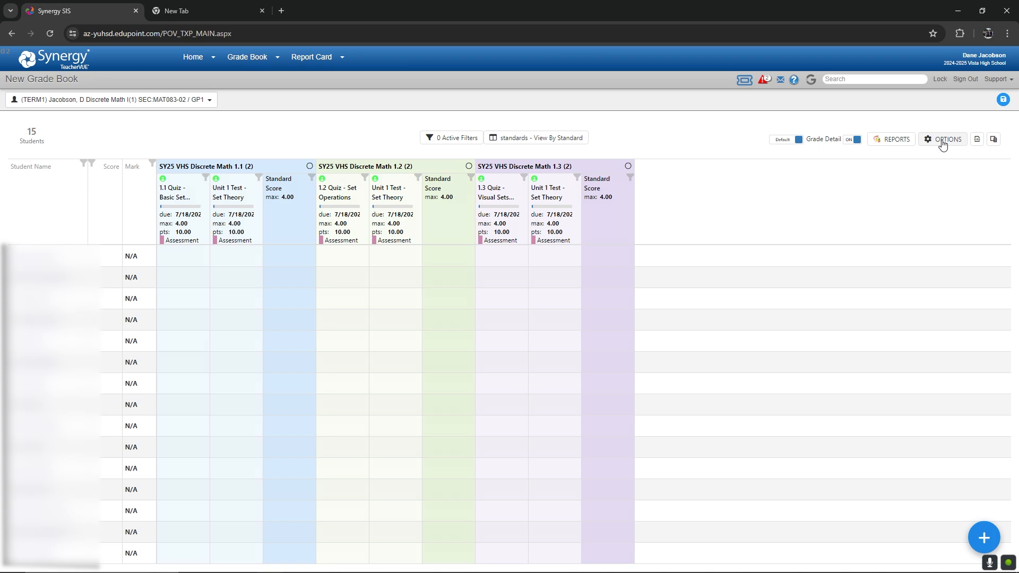
left_click(942, 143)
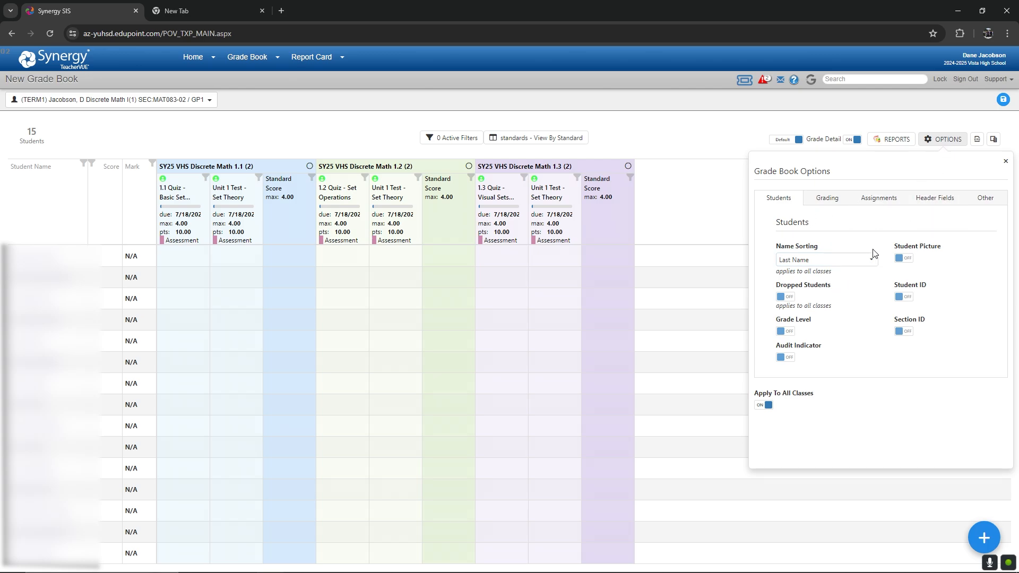
left_click(901, 259)
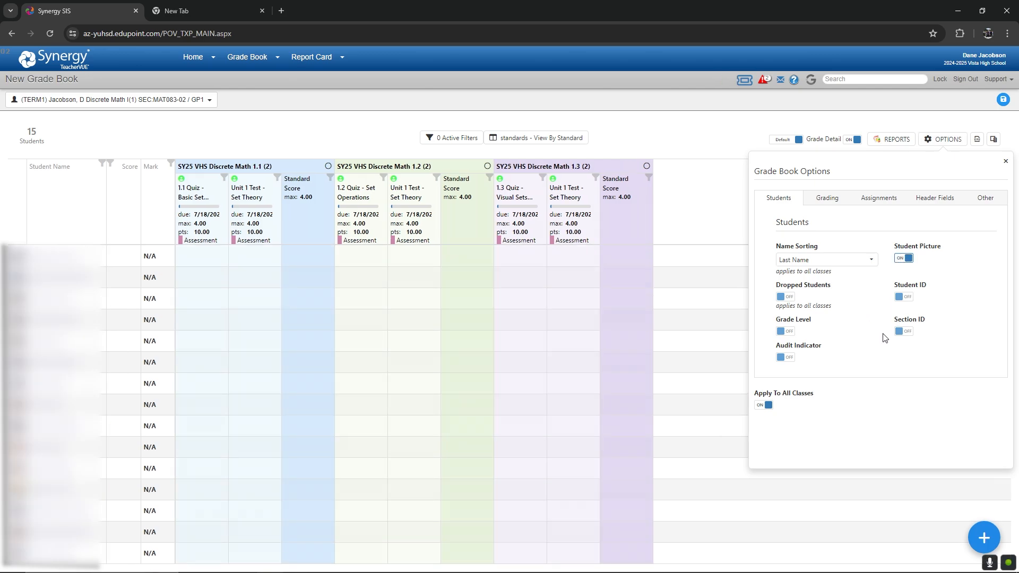
Turn off Grade Detail Overlay and turn on Comment Codes in the grading options.
left_click(824, 204)
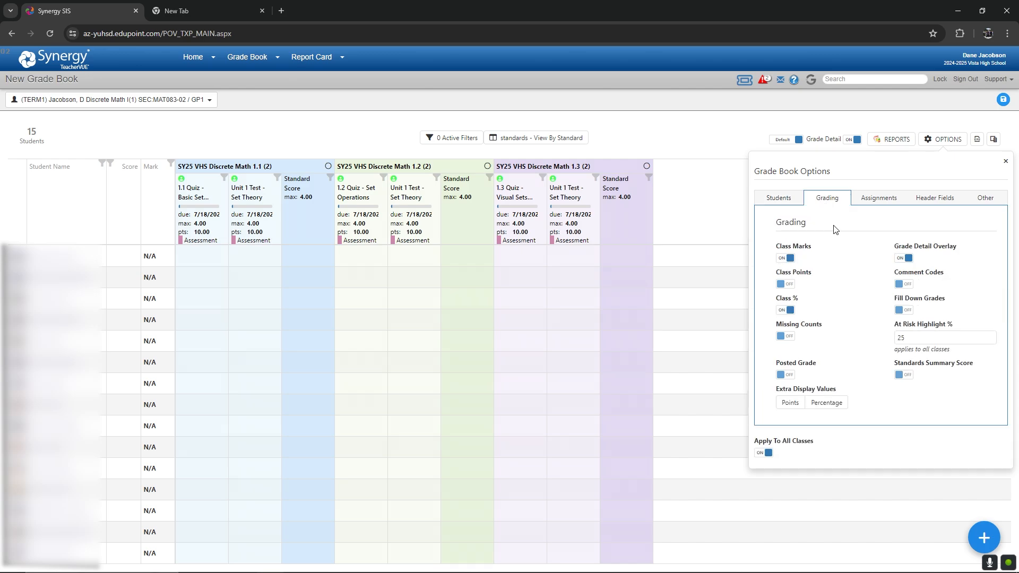
left_click(908, 260)
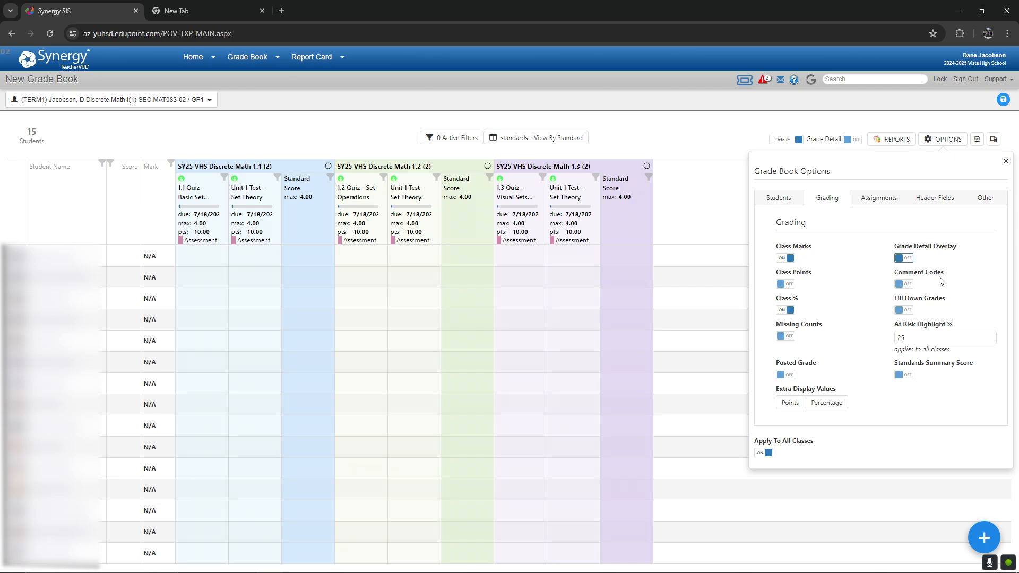
left_click(897, 287)
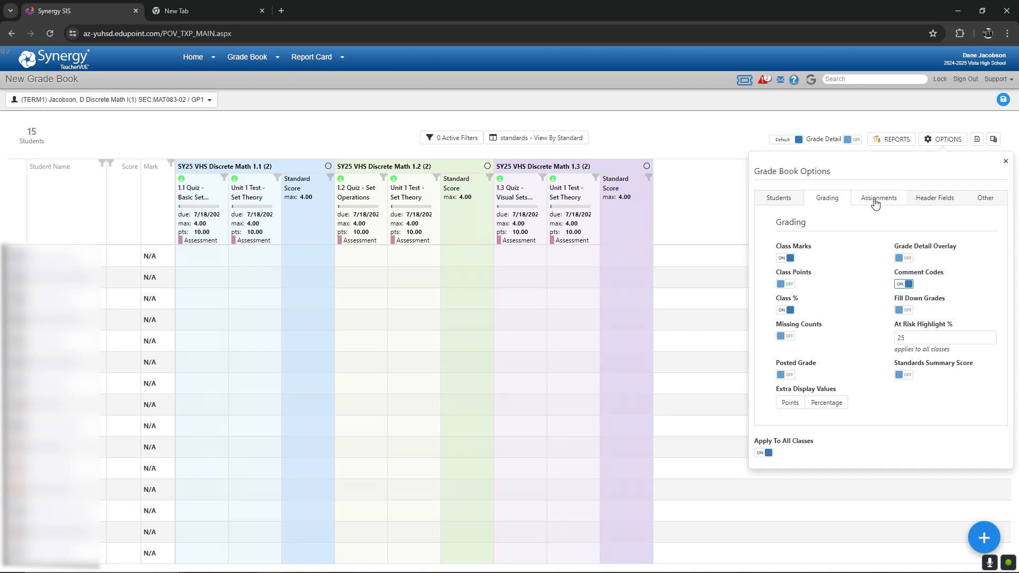
Try narrower assignment columns and widen them until the full due dates fit in the headers.
left_click(876, 202)
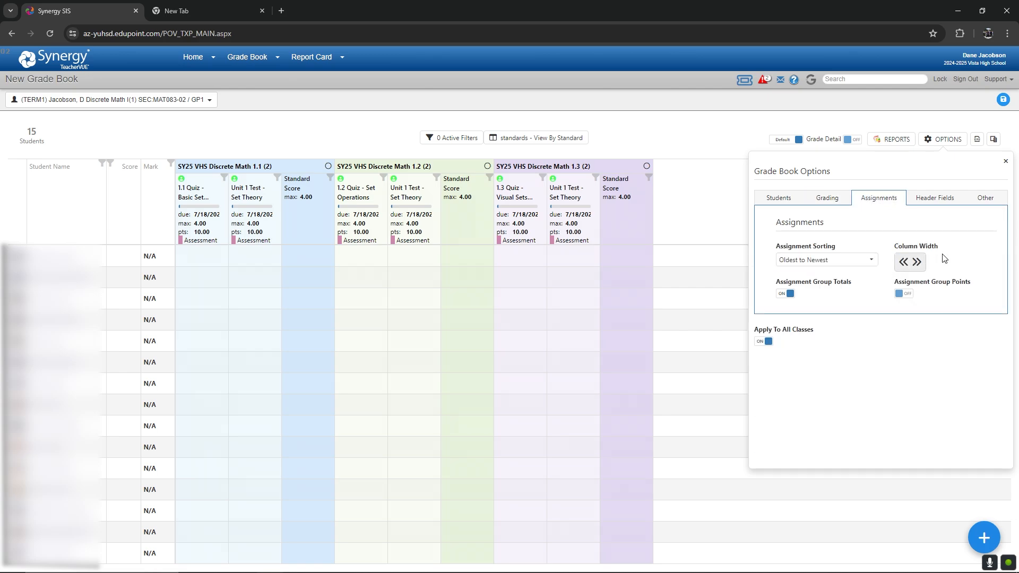
left_click(904, 263)
left_click(904, 263)
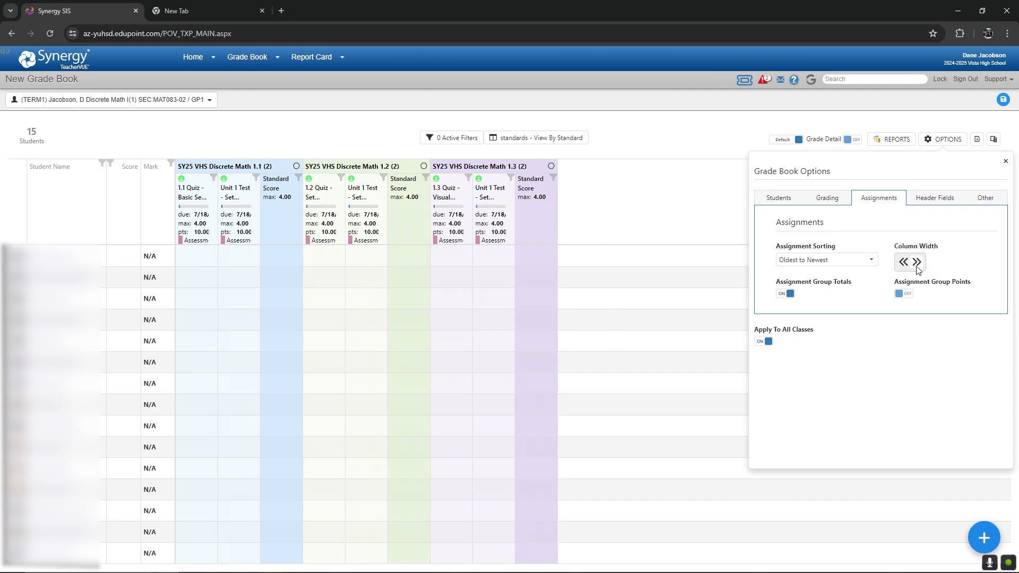
left_click(919, 264)
left_click(919, 264)
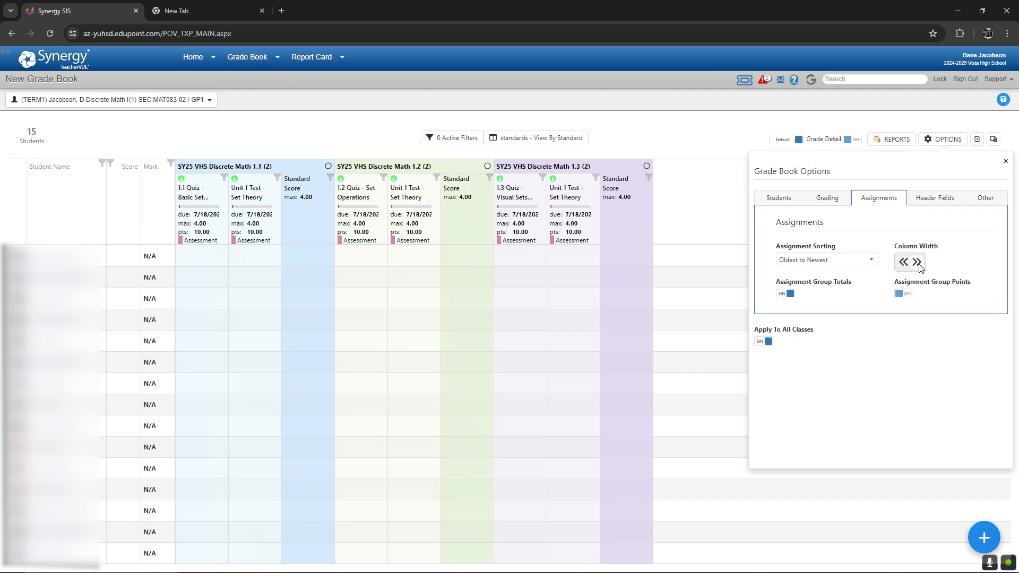
left_click(919, 263)
left_click(919, 263)
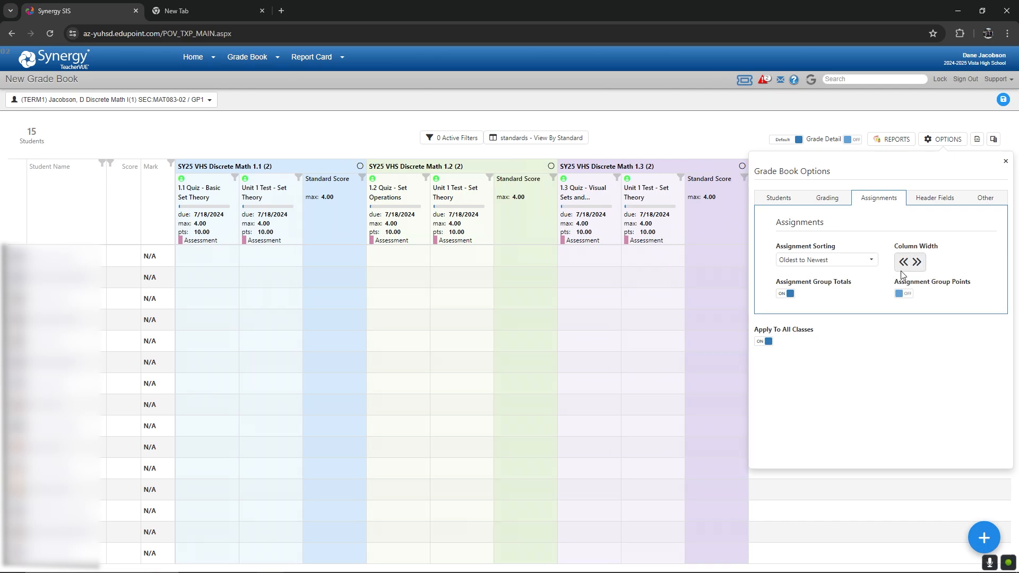
Review the Header Fields and Other display options and close the Grade Book Options.
left_click(928, 199)
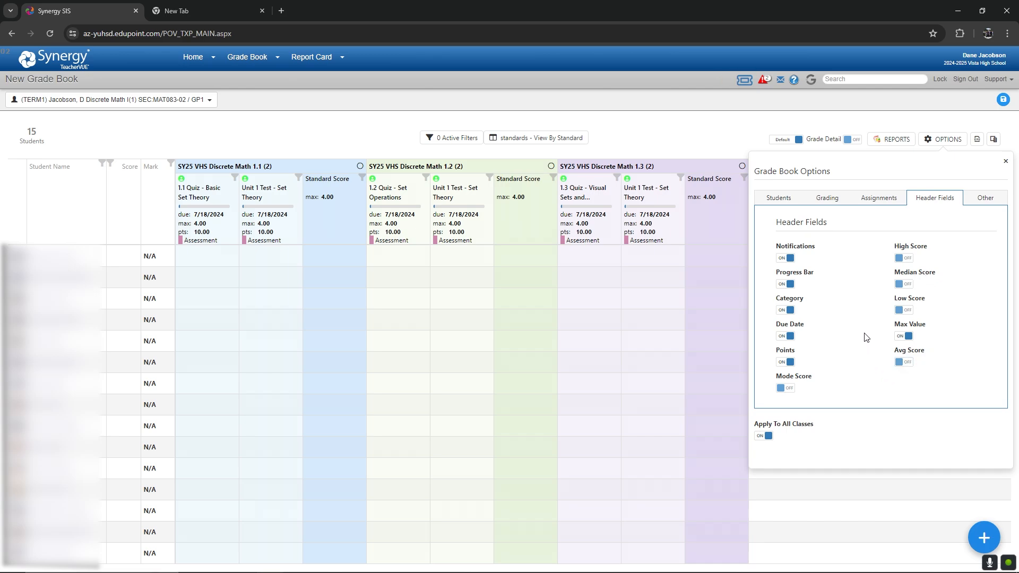
left_click(983, 204)
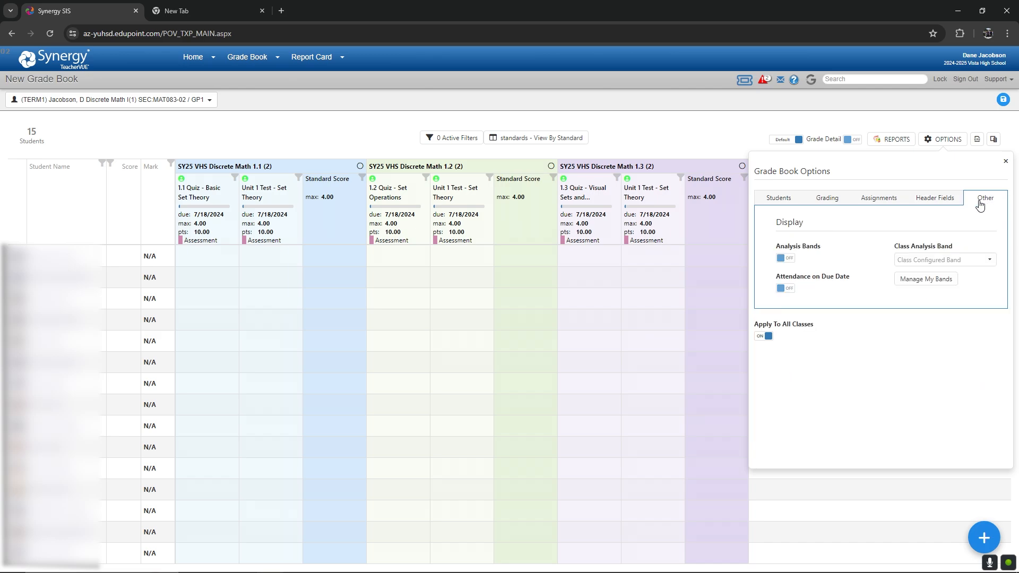
left_click(1005, 165)
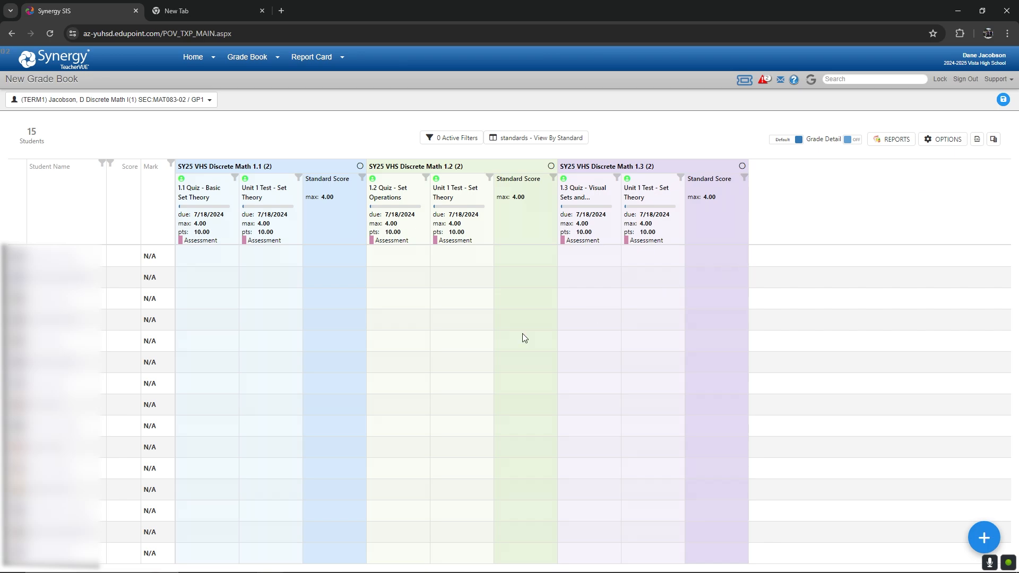
Step through the score cells of the first four students across the quiz, unit test and Standard Score columns.
left_click(213, 260)
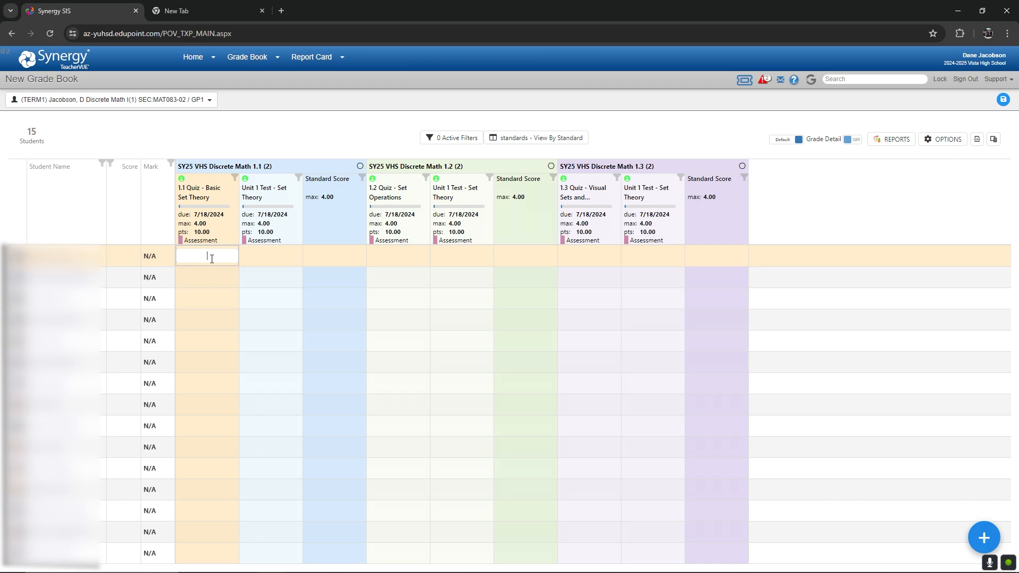
key("Tab")
key("Tab")
key("Tab")
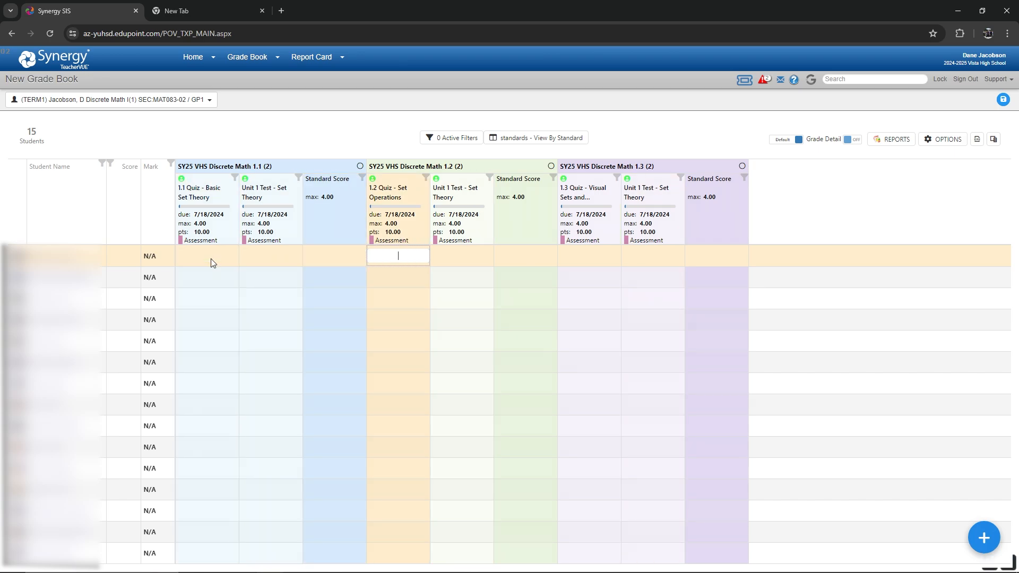
key("Right")
key("Down")
key("Left")
key("Left")
key("Left")
key("Left")
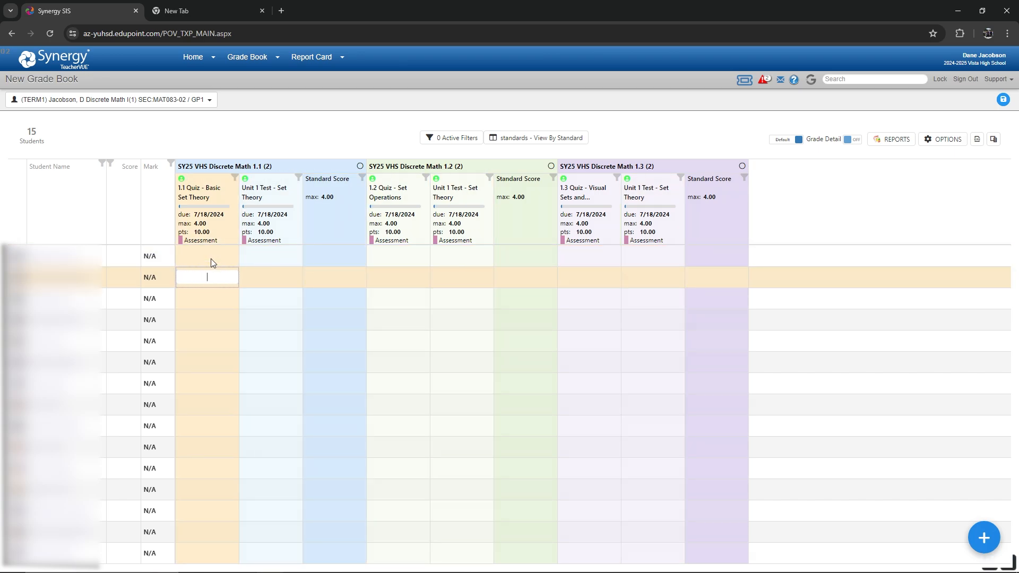
key("Up")
key("Right")
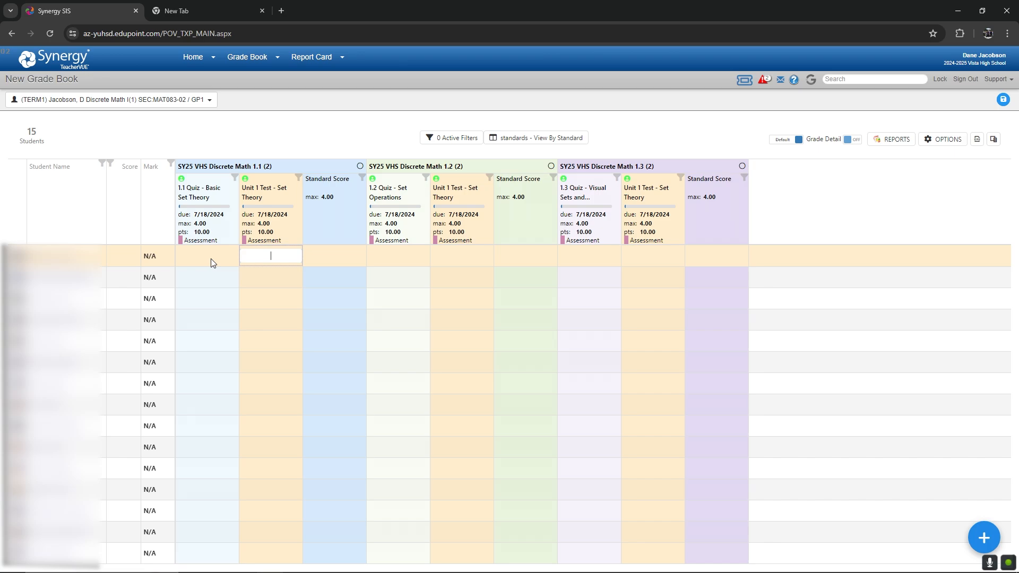
key("Left")
key("Right")
key("Right")
key("Down")
key("Down")
key("Down")
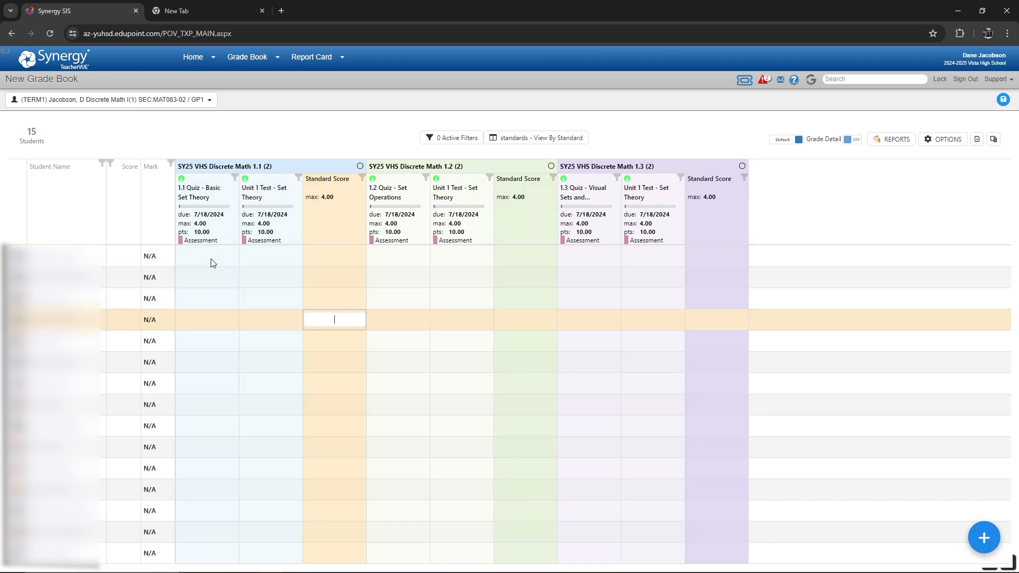
key("Up")
key("Up")
key("Up")
key("Down")
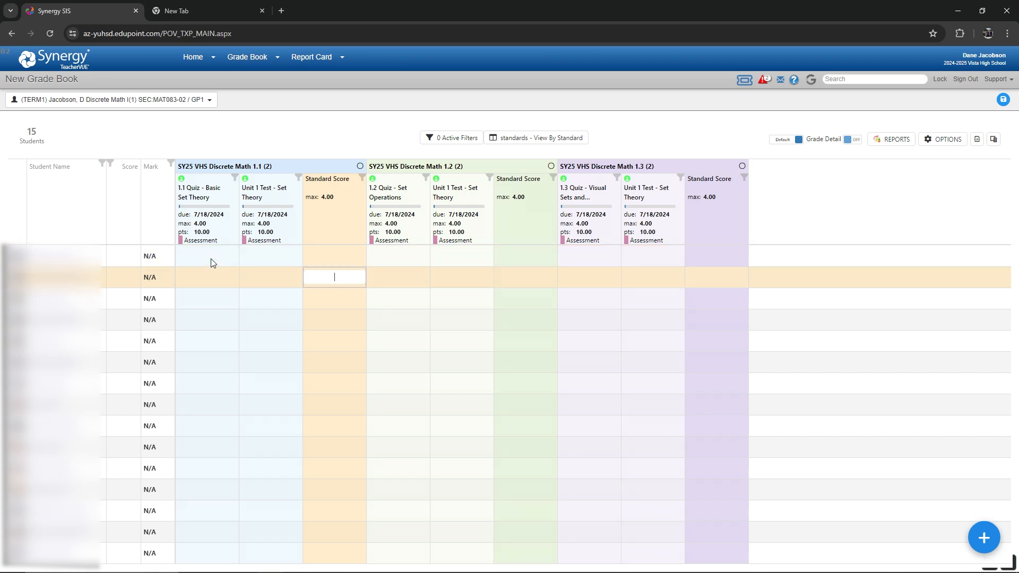
key("Down")
key("Up")
key("Up")
key("Down")
key("Right")
key("Right")
key("Right")
key("Right")
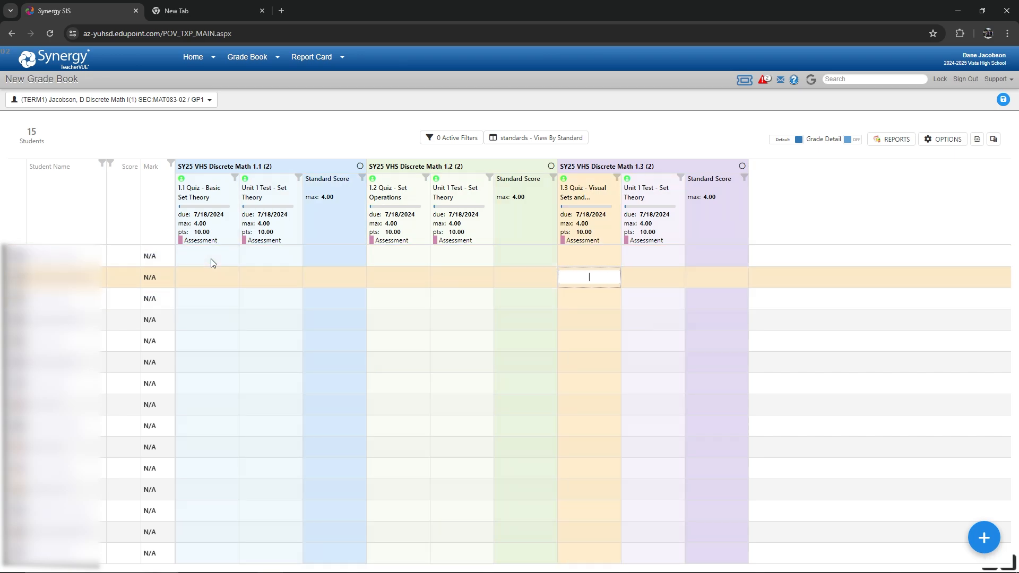
key("Left")
key("Up")
key("Down")
key("Down")
key("Down")
key("Left")
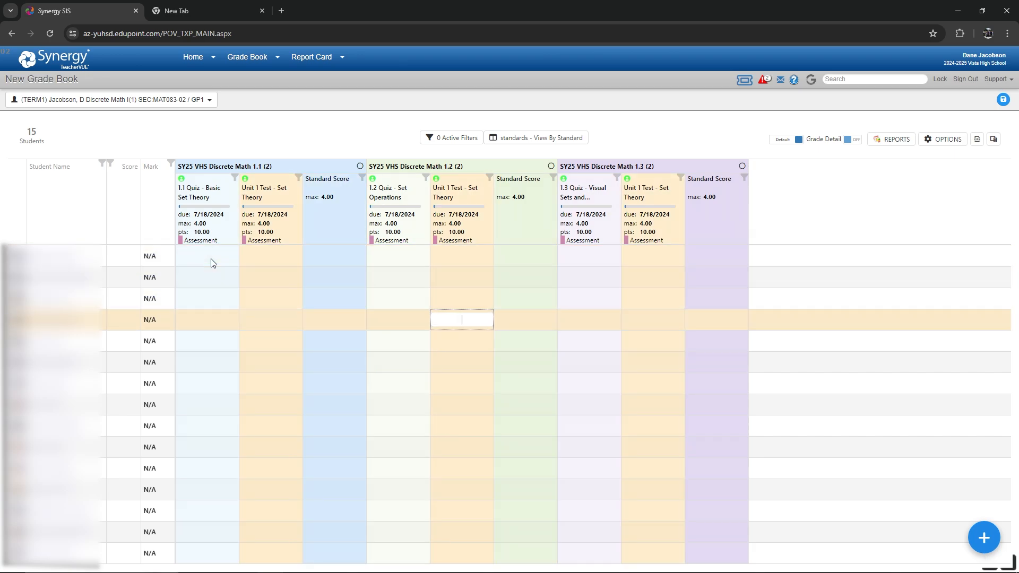
key("Left")
key("Left")
key("Left")
key("Left")
key("Up")
key("Up")
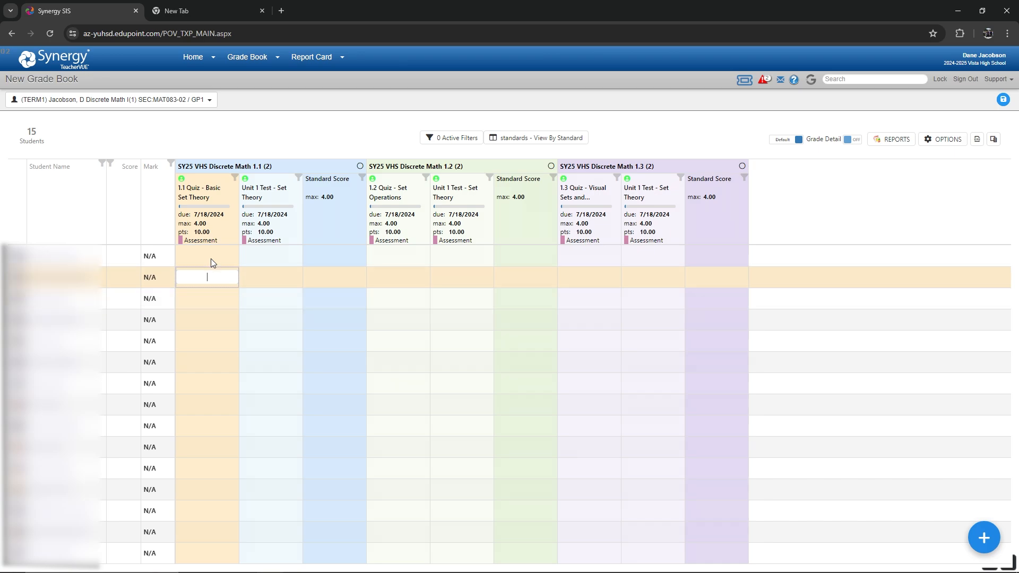
key("Up")
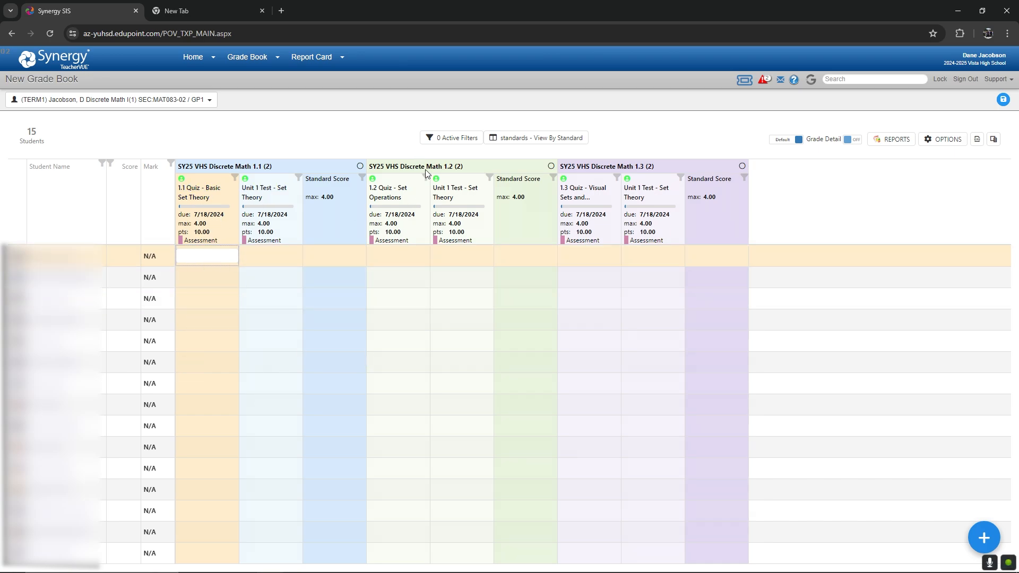
Go back and forth between the first student's quiz, Unit 1 Test and Standard Score cells for Discrete Math 1.1.
key("Right")
key("Right")
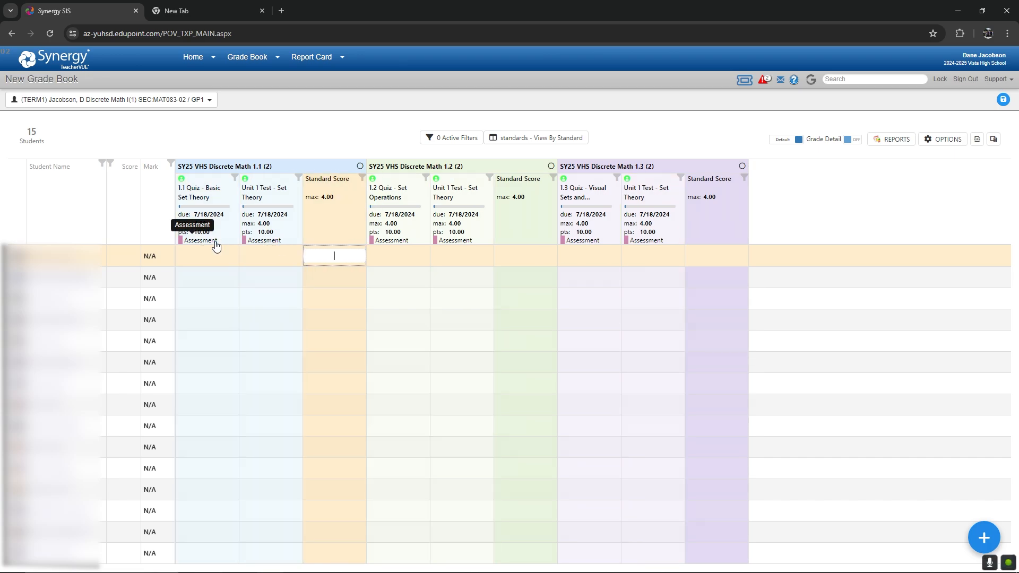
key("Left")
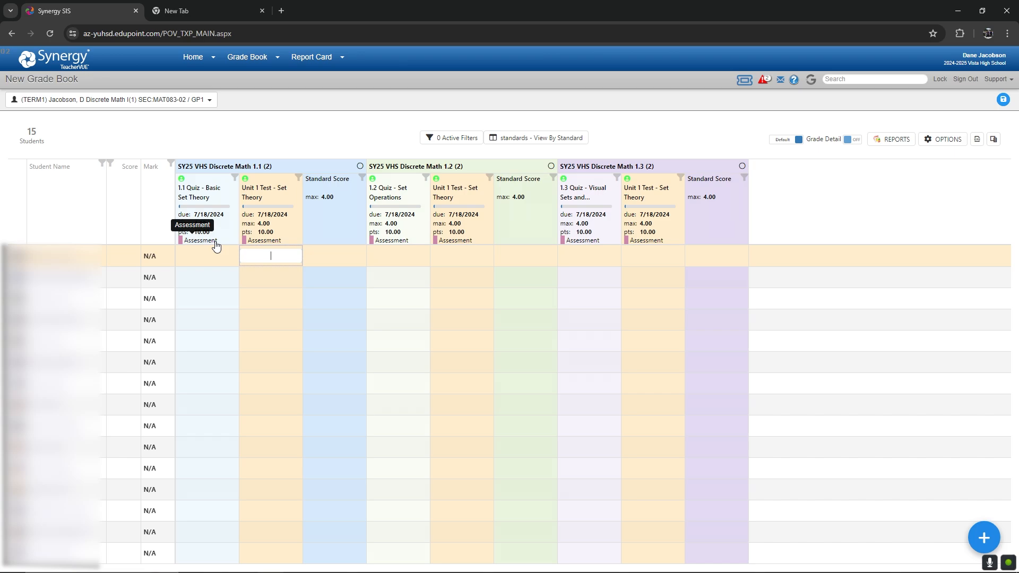
key("Left")
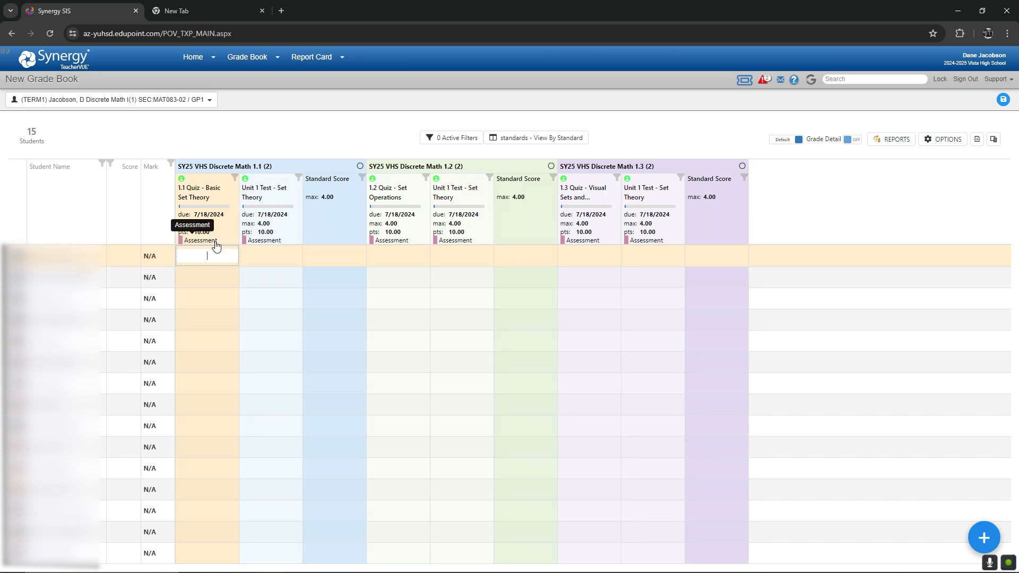
key("Right")
key("Right")
key("Left")
key("Right")
key("Left")
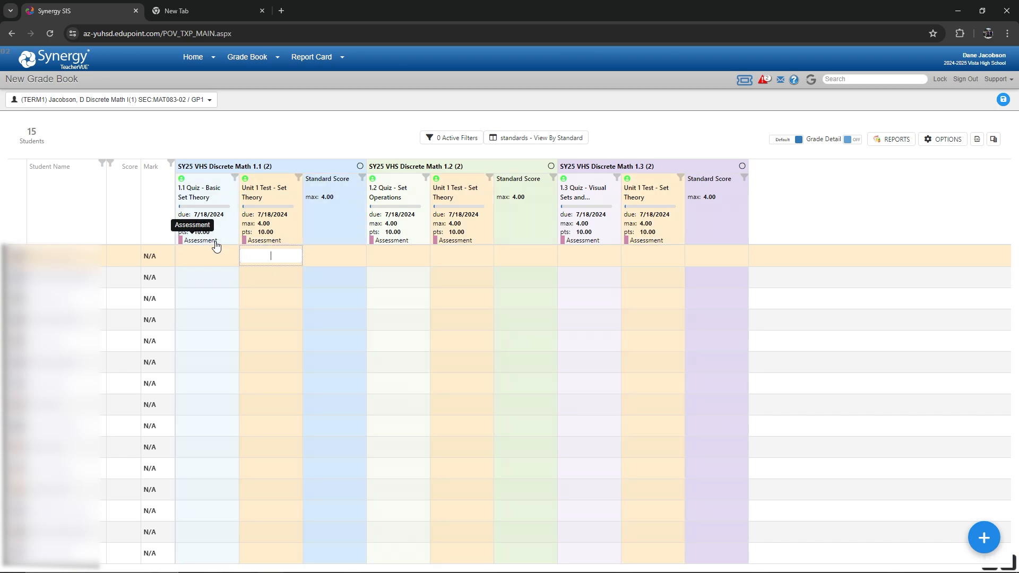
Enter the first student's scores as 1 for the 1.1 Quiz, 2 for the 1.2 Quiz and 4 for the 1.3 Quiz, and save them.
key("Left")
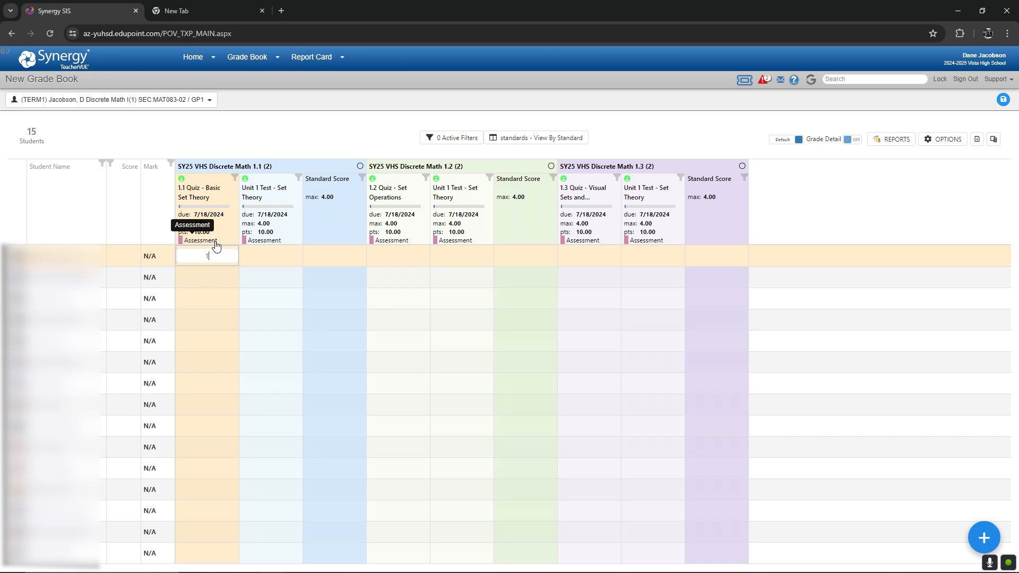
key("Tab")
key("Tab")
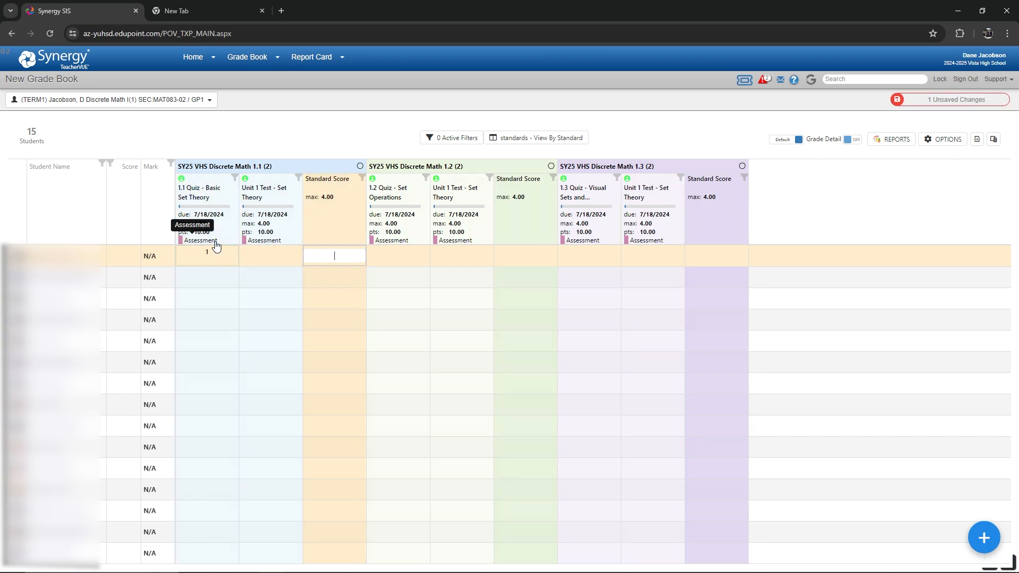
key("Tab")
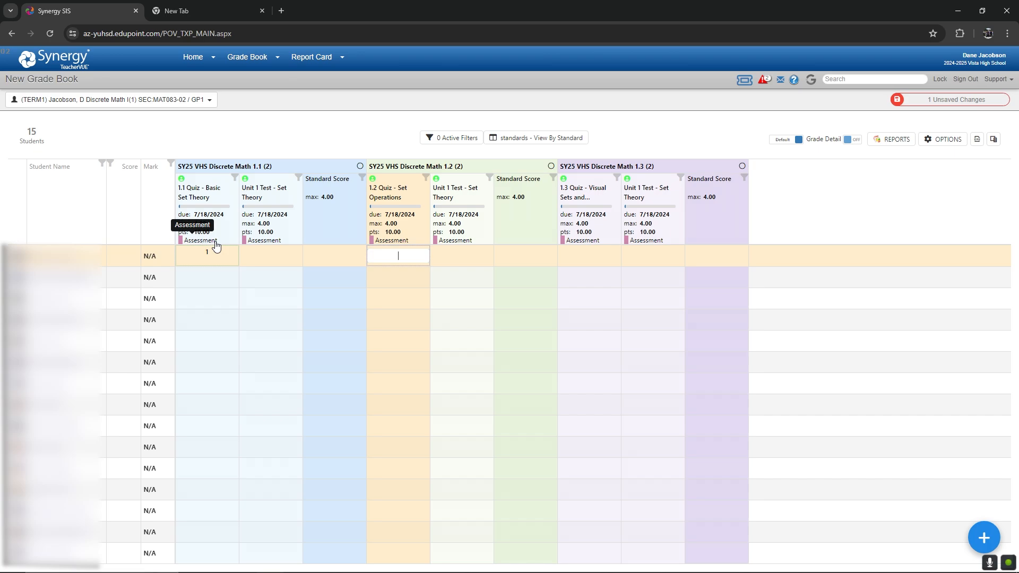
type("2")
key("Tab")
key("Tab")
key("Tab")
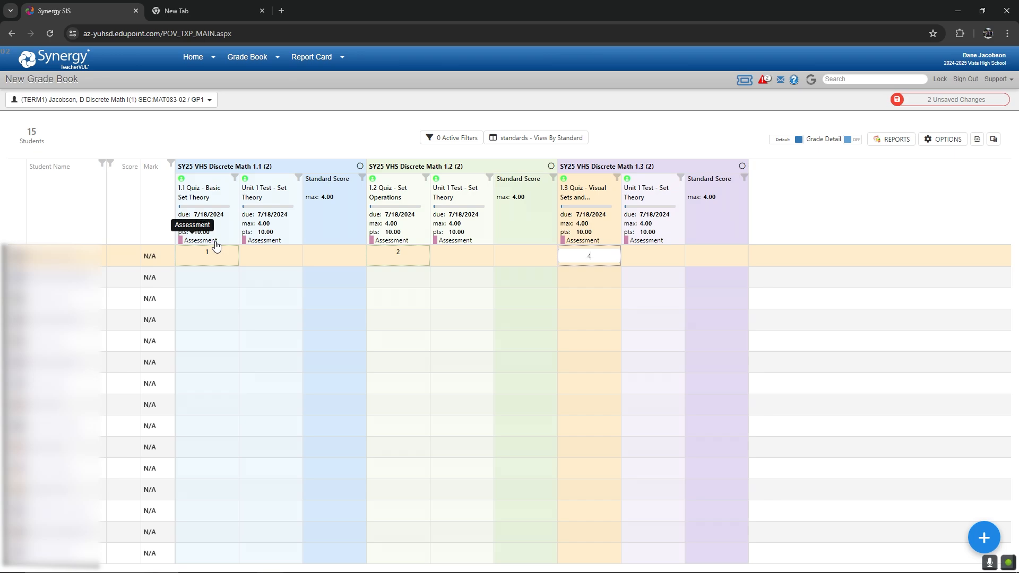
key("Return")
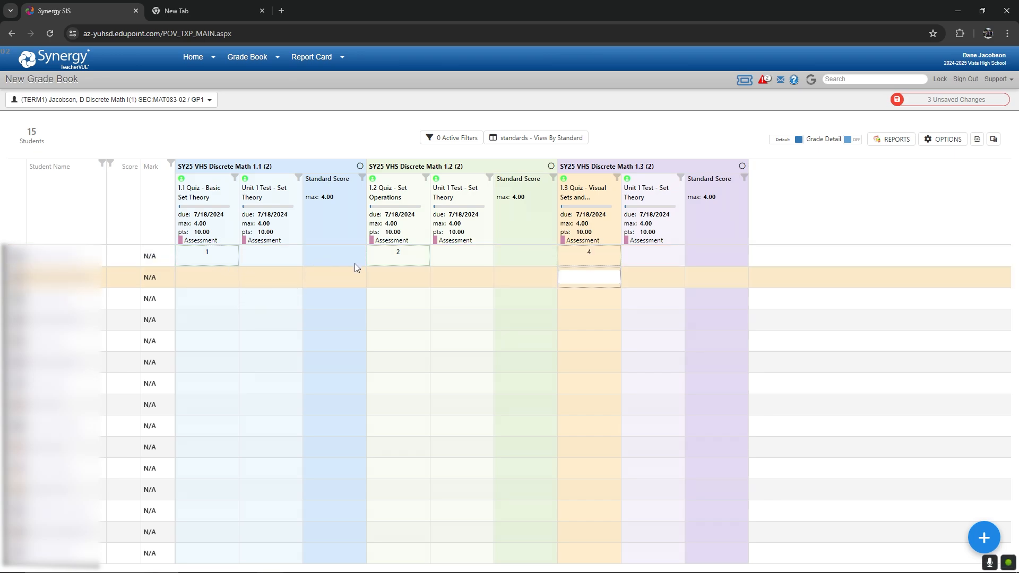
left_click(898, 100)
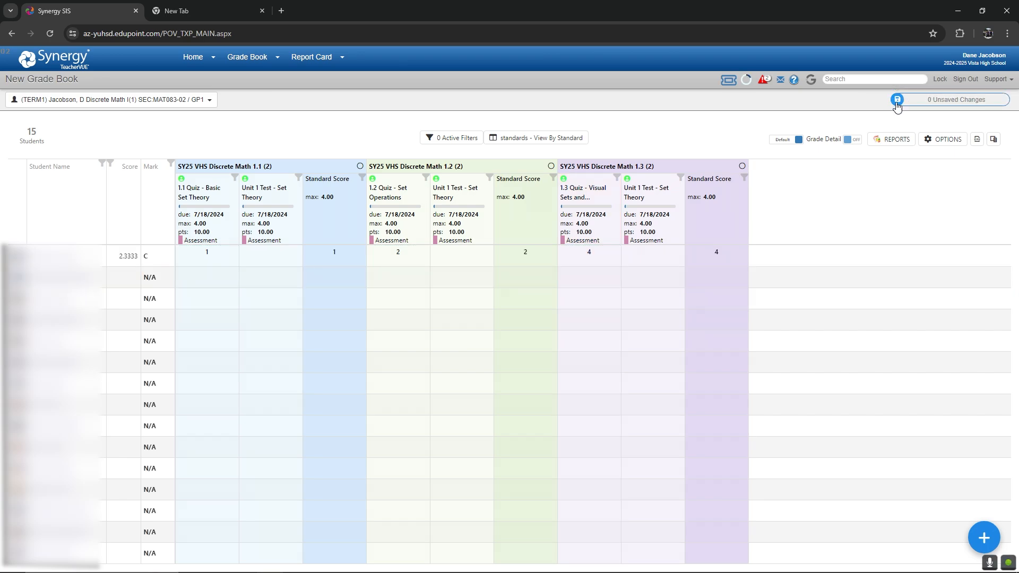
Step through the first student's Unit 1 Test and Standard Score cells across Discrete Math 1.1, 1.2 and 1.3.
left_click(332, 254)
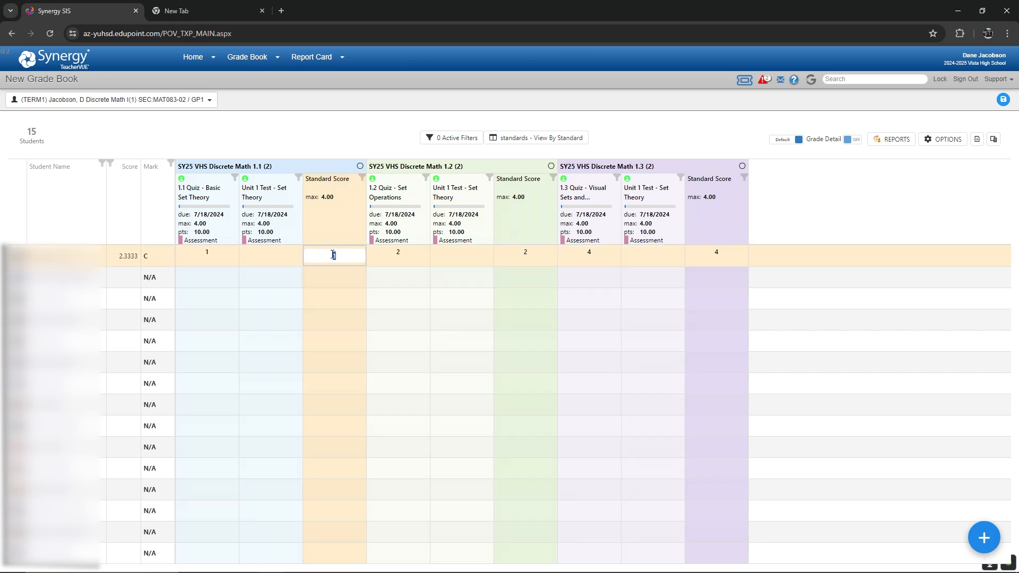
left_click(286, 264)
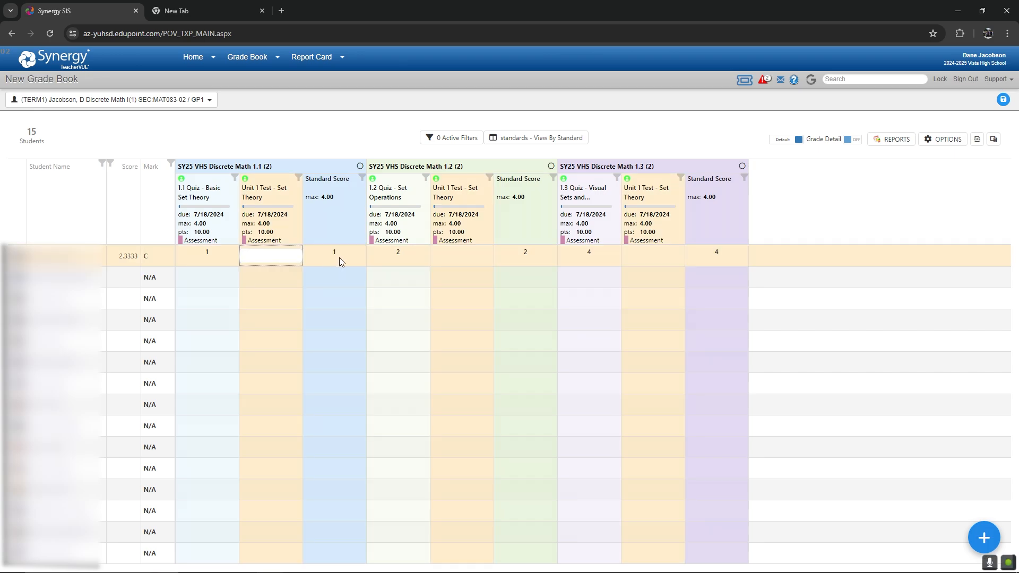
left_click(358, 259)
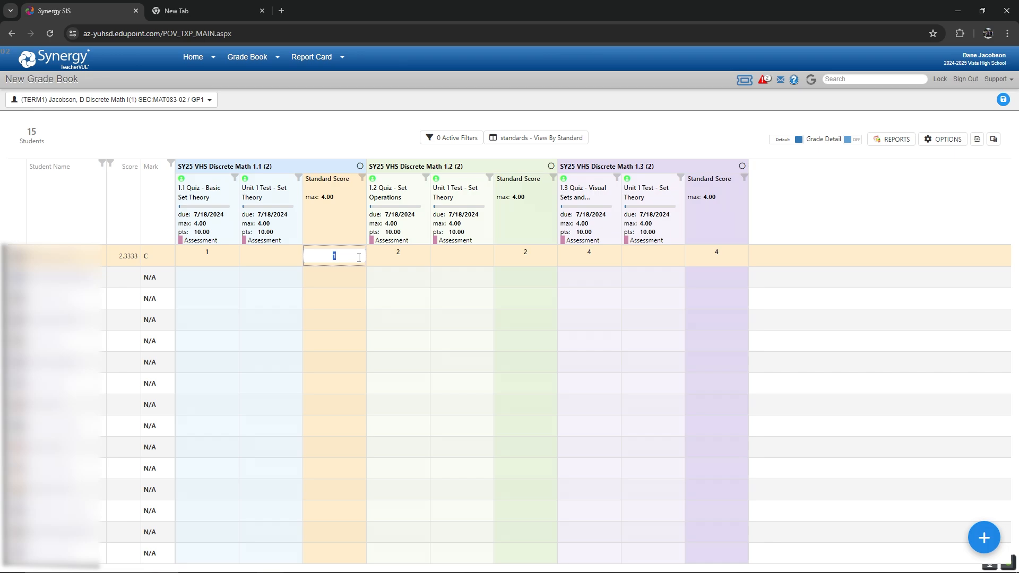
left_click(447, 260)
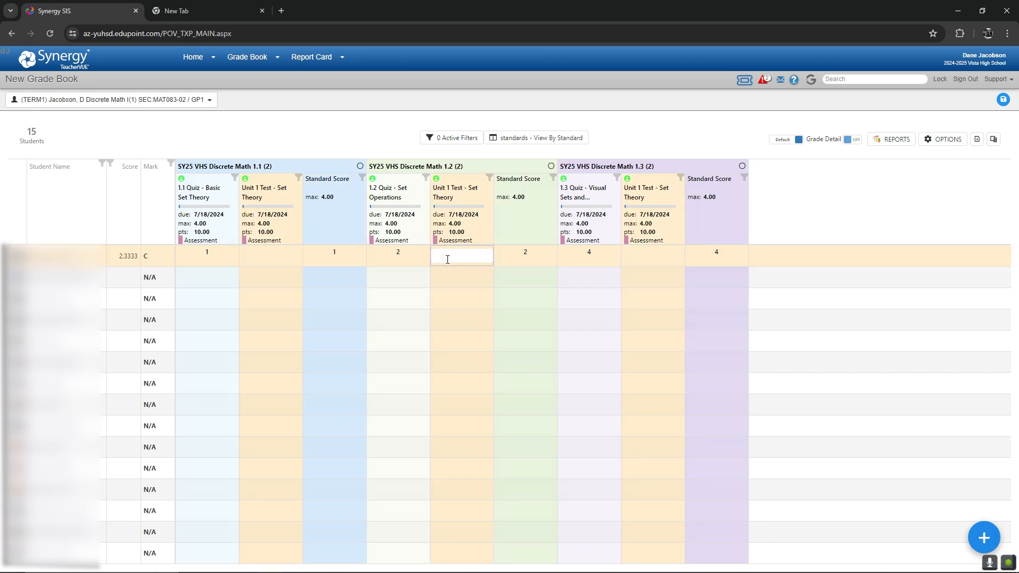
key("Tab")
key("Tab")
key("Tab")
key("Tab")
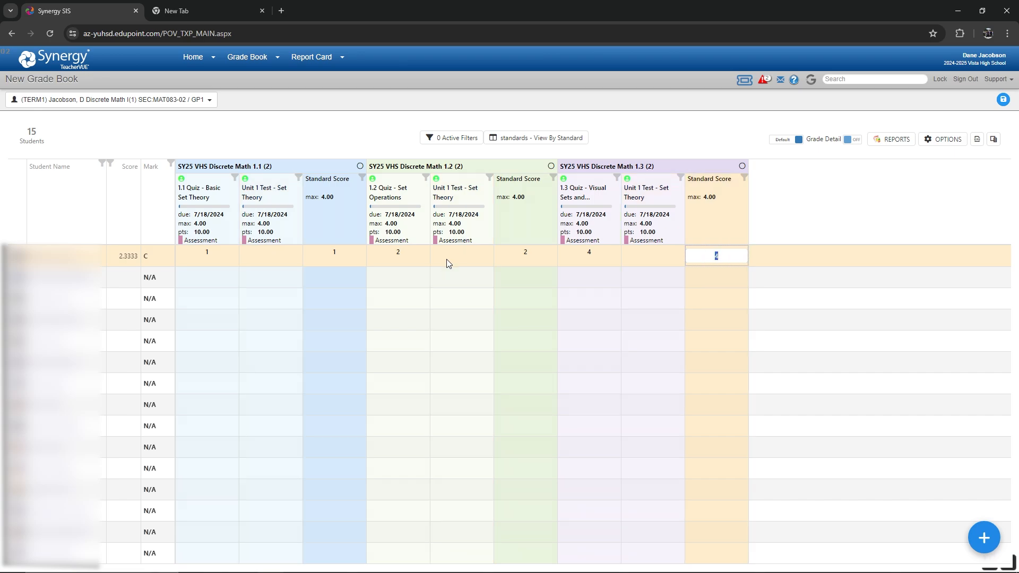
key("shift+Tab")
key("shift+Tab")
key("shift+Tab")
key("shift+Tab")
key("shift+Tab")
key("shift+Tab")
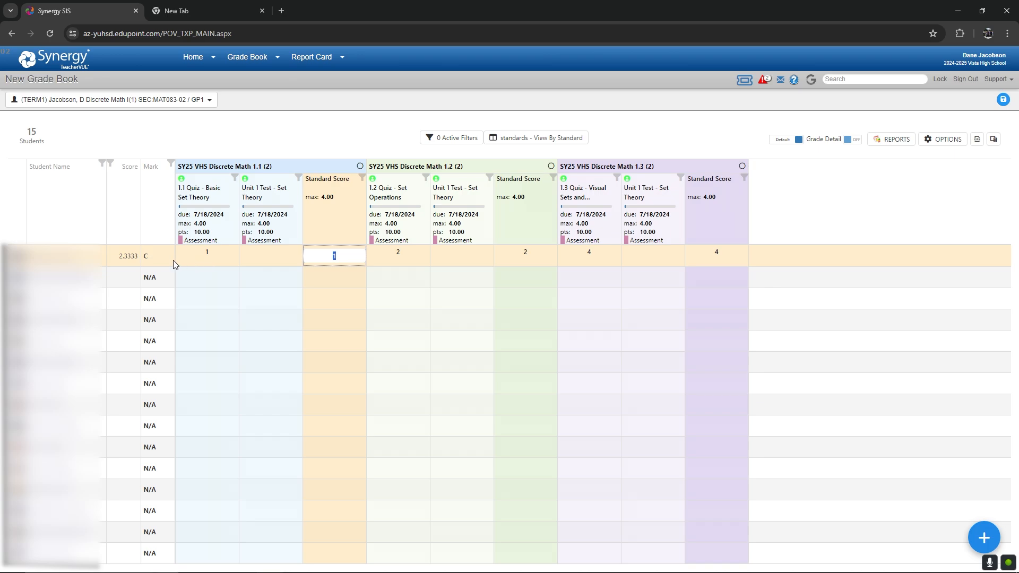
Enter the first student's Unit 1 Test scores as 3 for Discrete Math 1.1, 4 for 1.2 and 3 for 1.3.
left_click(272, 260)
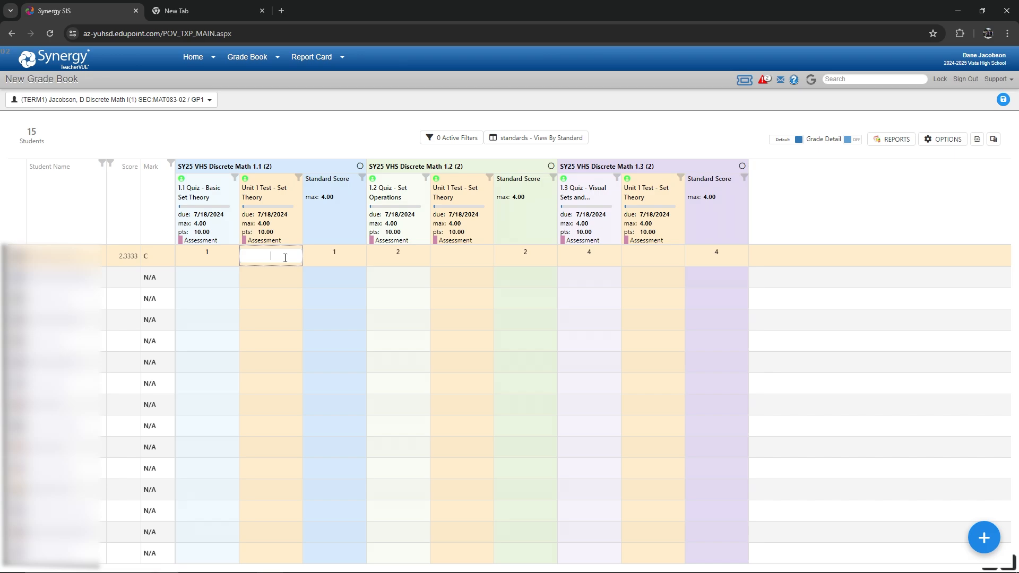
key("shift+Tab")
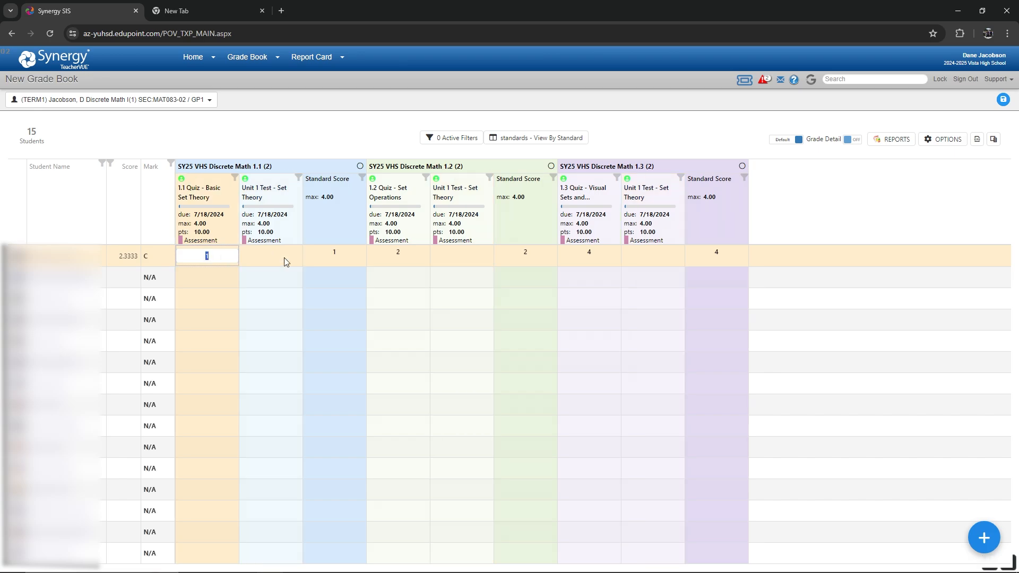
key("Tab")
key("shift+Tab")
key("Tab")
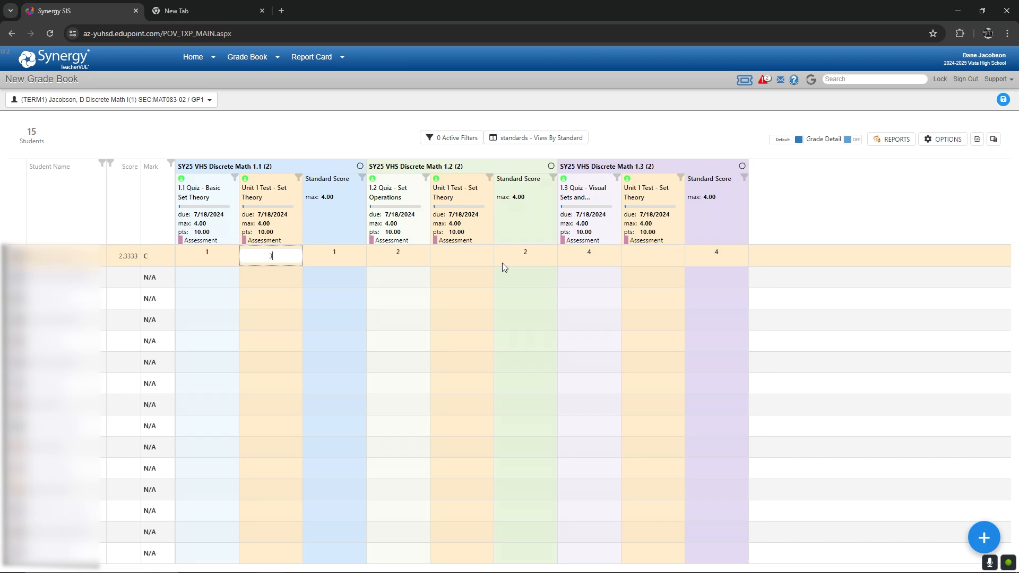
left_click(475, 256)
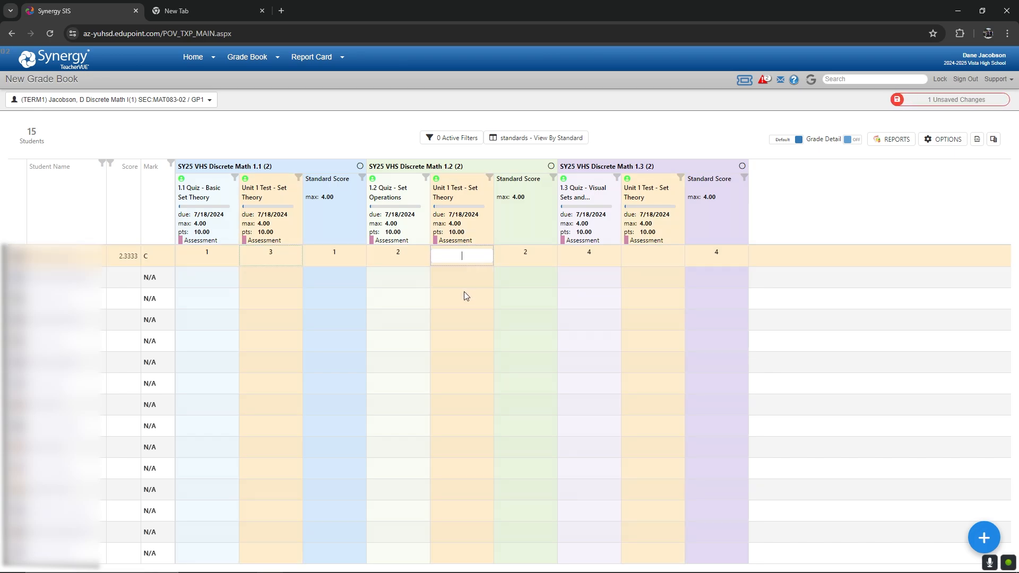
type("4")
left_click(645, 256)
type("3")
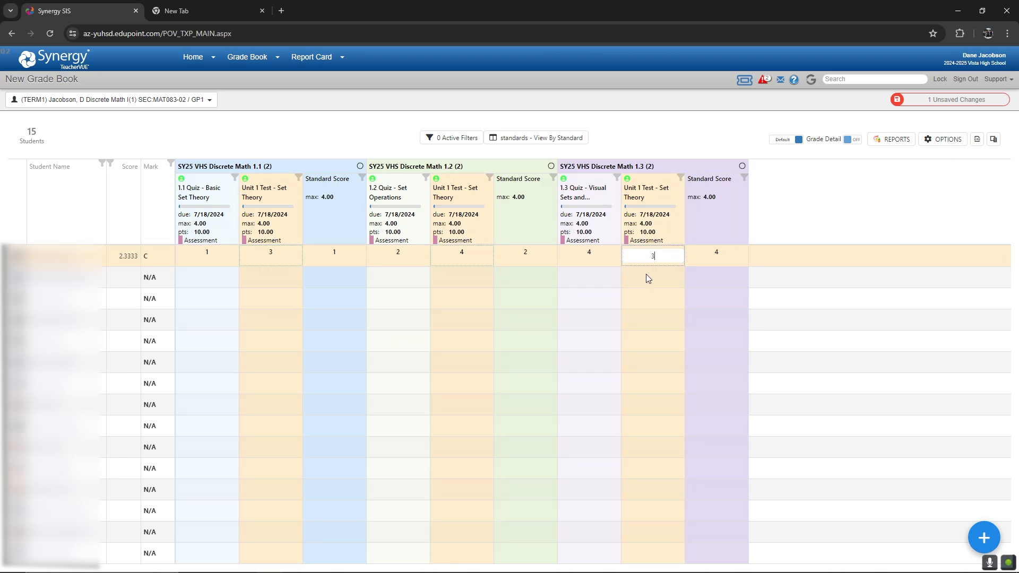
left_click(646, 275)
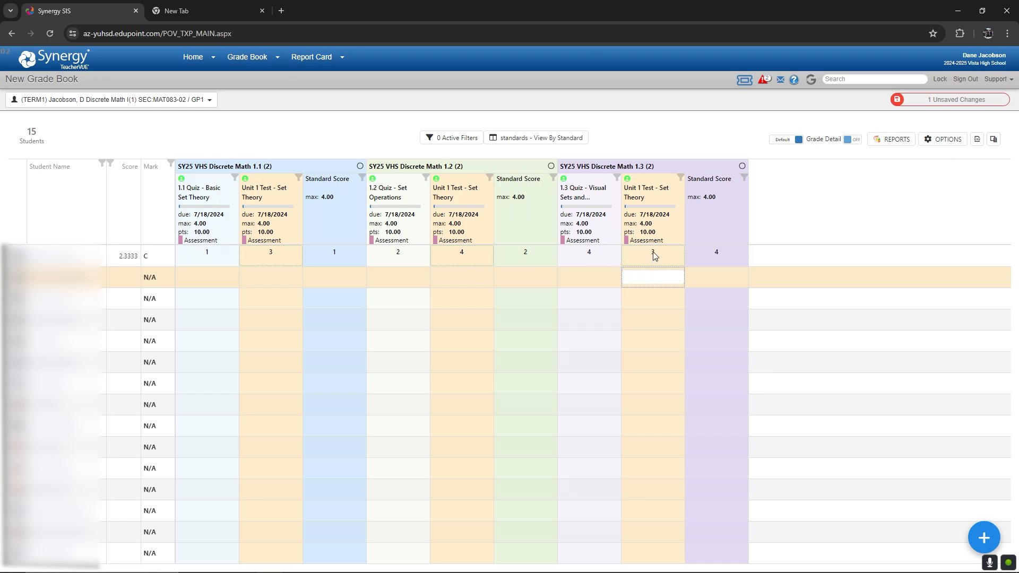
Save the first student's test scores and check the Unit 1 Test cells for all three standards.
left_click(594, 259)
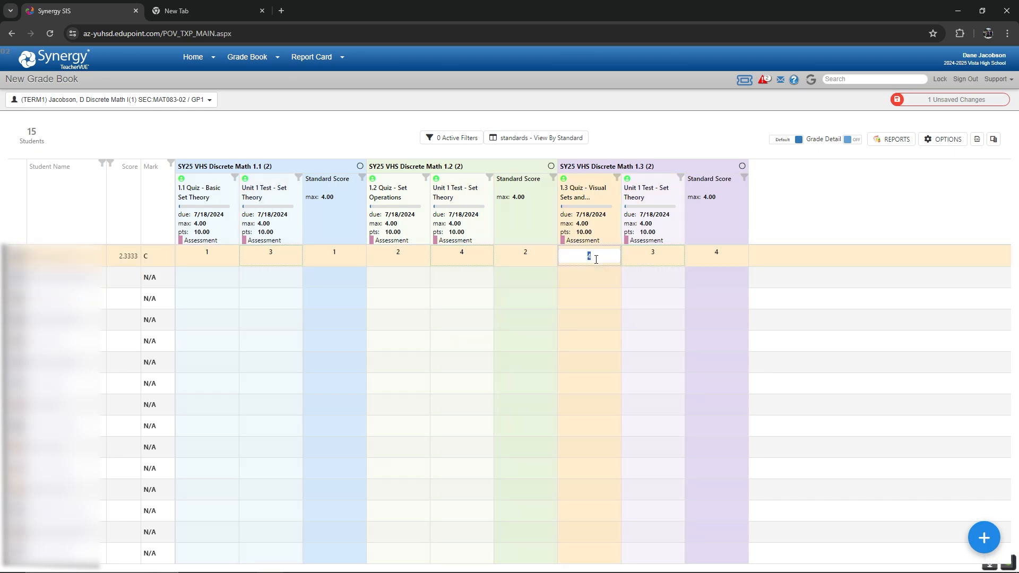
left_click(646, 252)
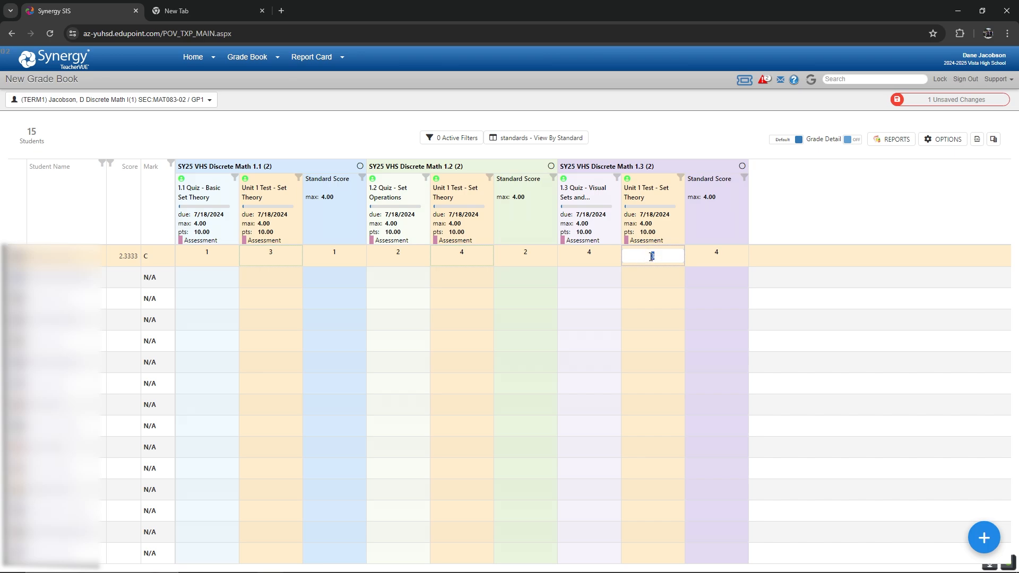
left_click(899, 102)
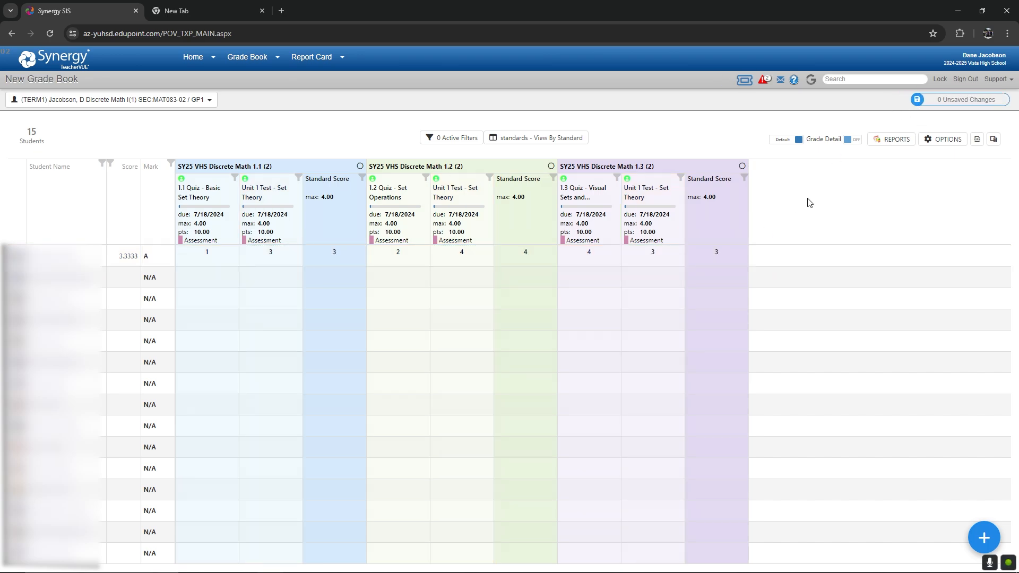
left_click(282, 256)
left_click(461, 256)
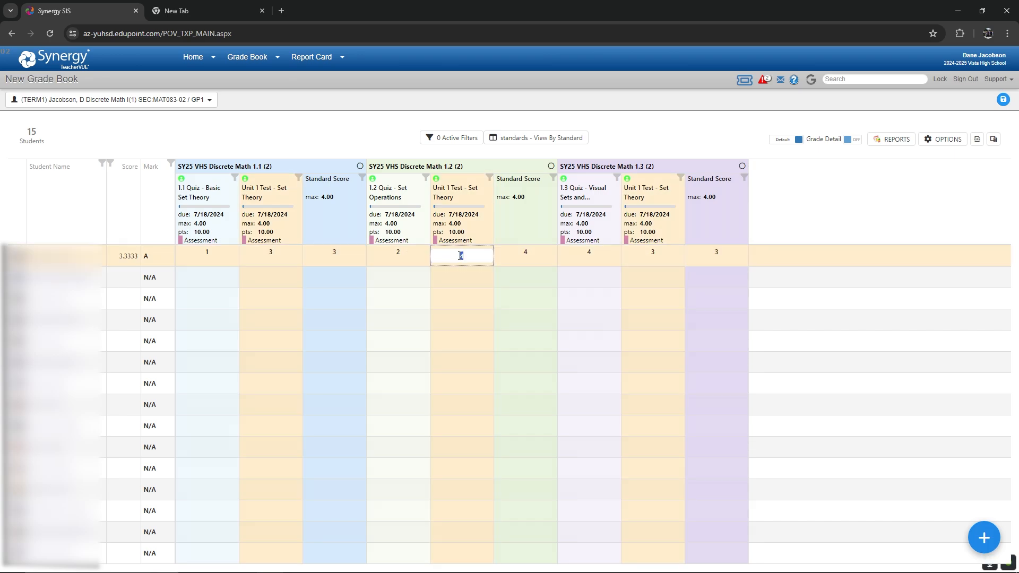
key("Tab")
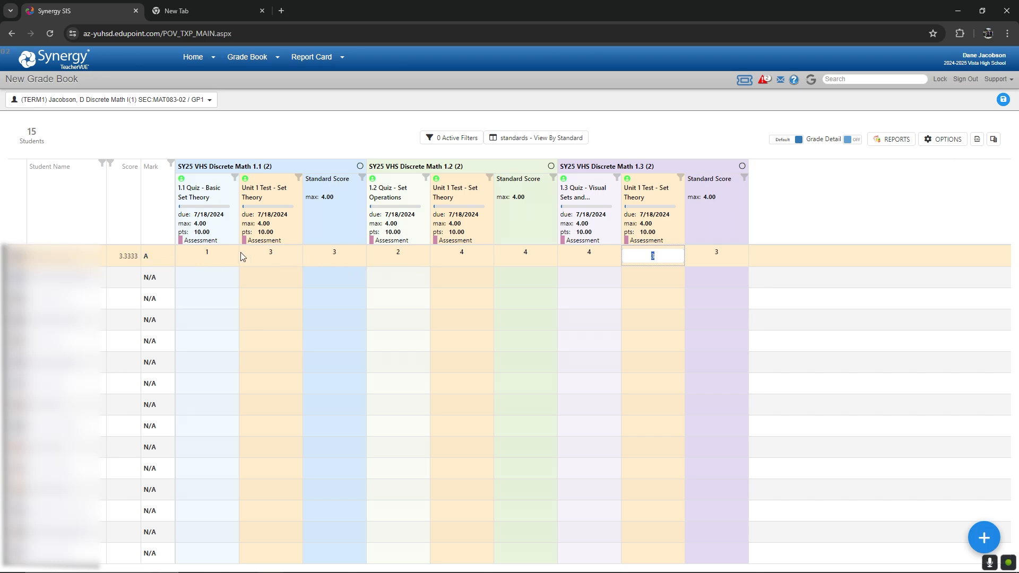
Enter MA for the second student's 1.1 Quiz and 1.2 Quiz.
left_click(282, 278)
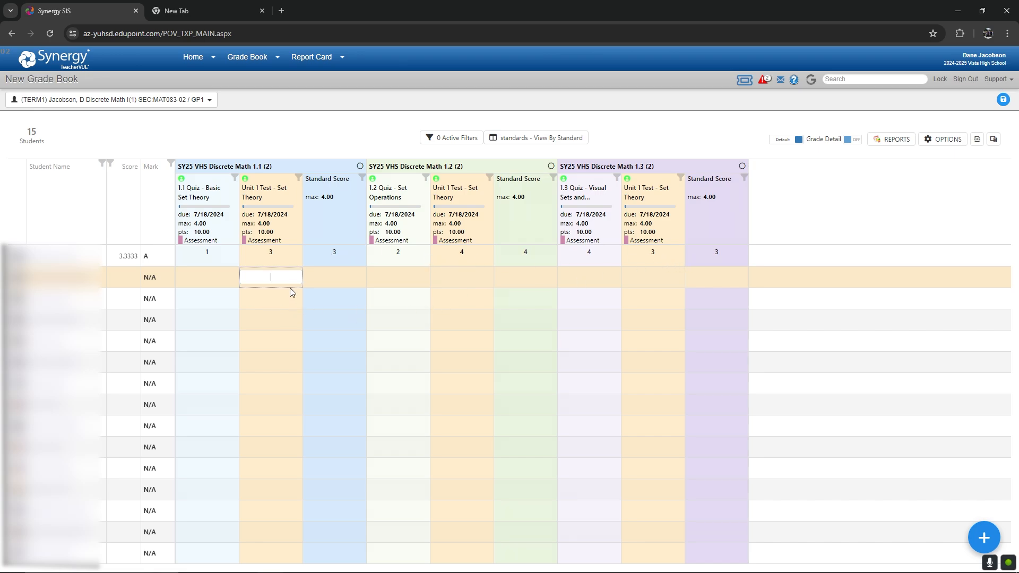
key("Down")
key("Up")
key("Left")
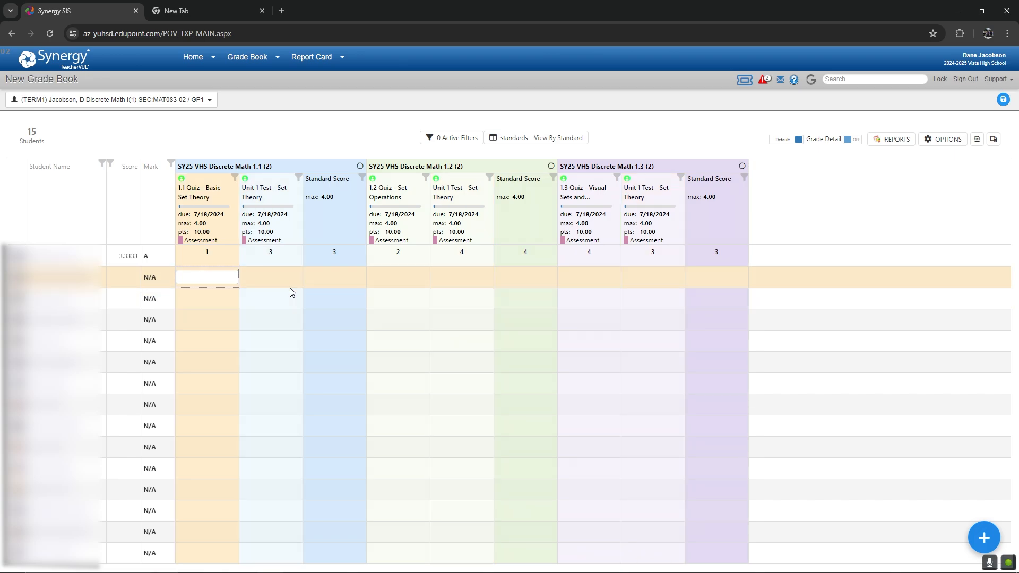
type("MA")
key("Right")
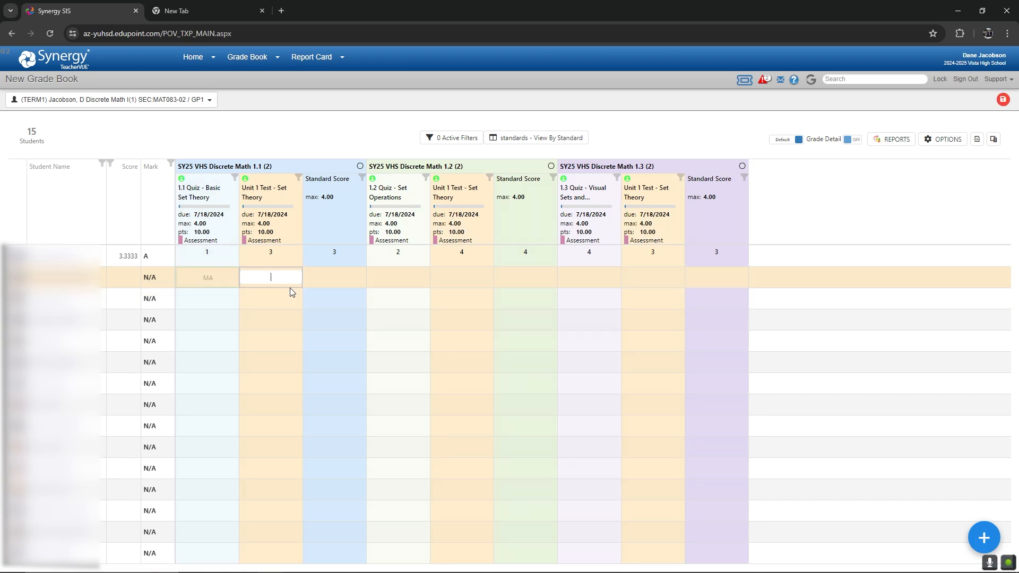
left_click(383, 278)
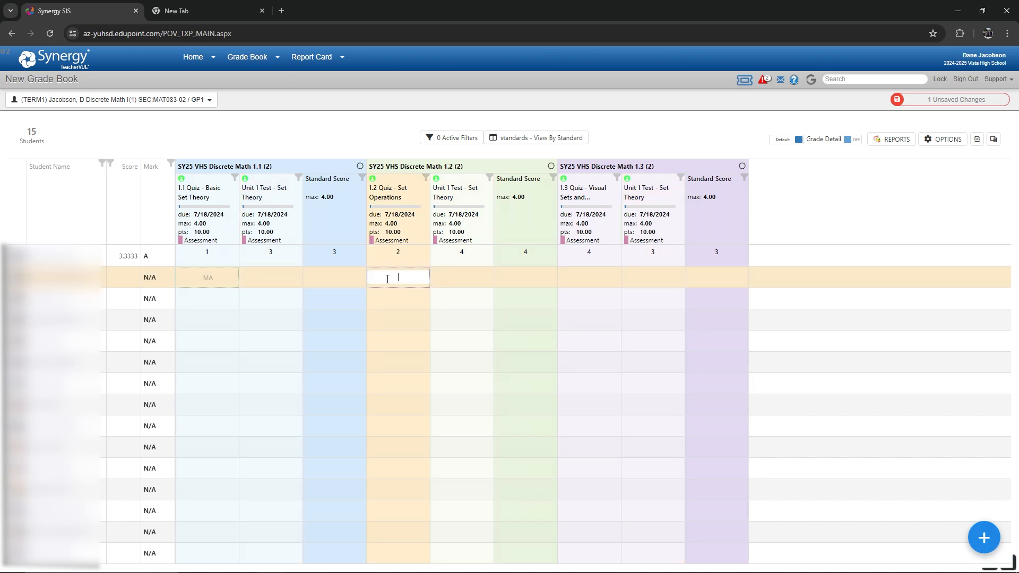
type("MA")
Enter 1 as the second student's 1.3 Quiz score and save the quiz scores.
key("Right")
key("Right")
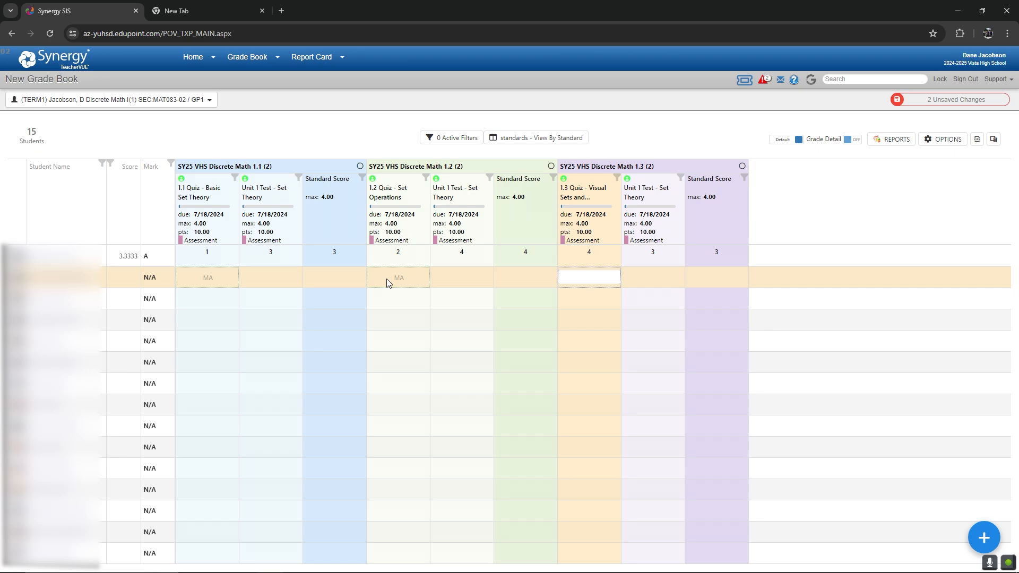
type("1")
key("Return")
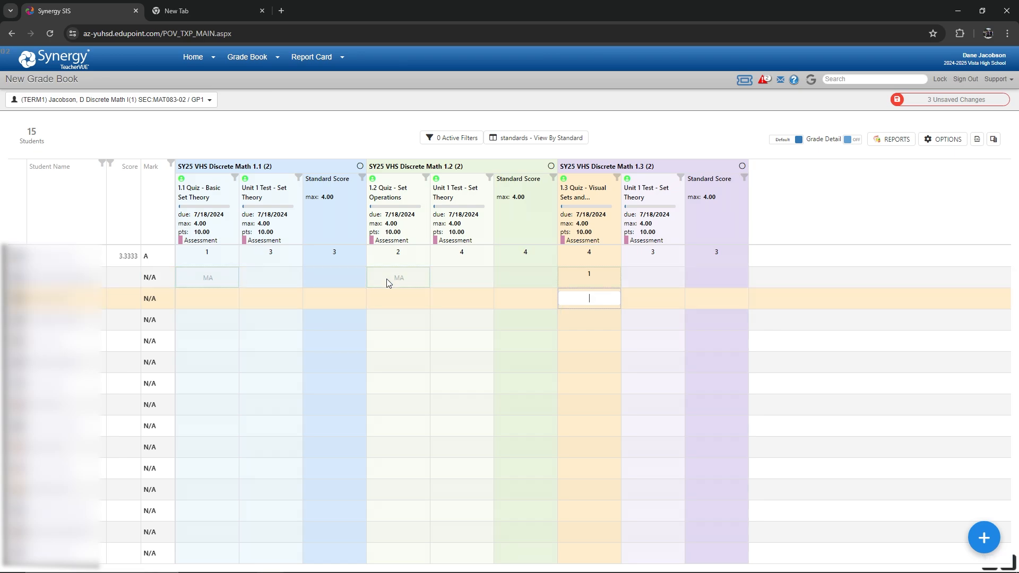
left_click(907, 104)
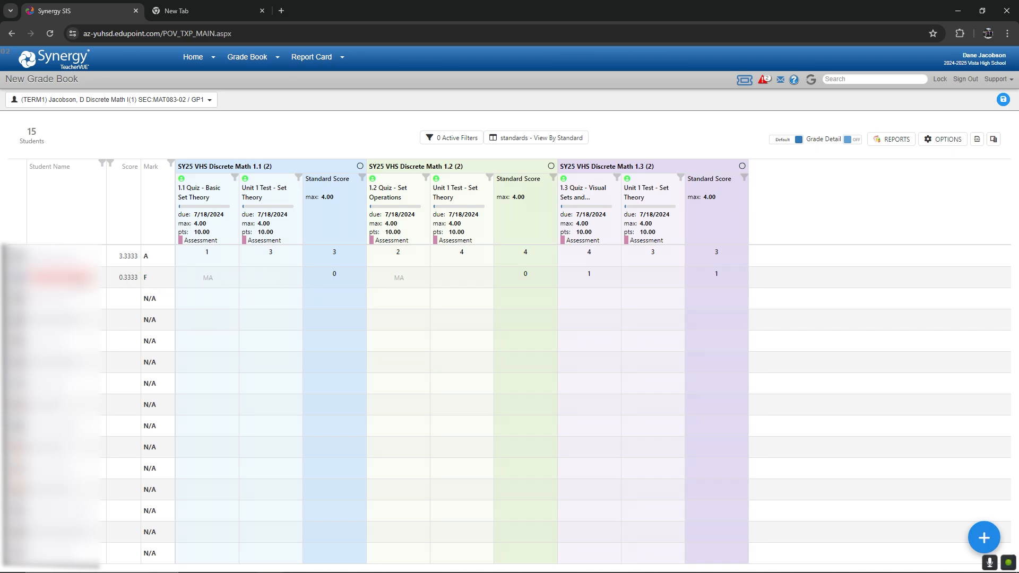
Check the second student's 1.1 Quiz entry and enter 2 as the Unit 1 Test score for Discrete Math 1.1.
left_click(261, 280)
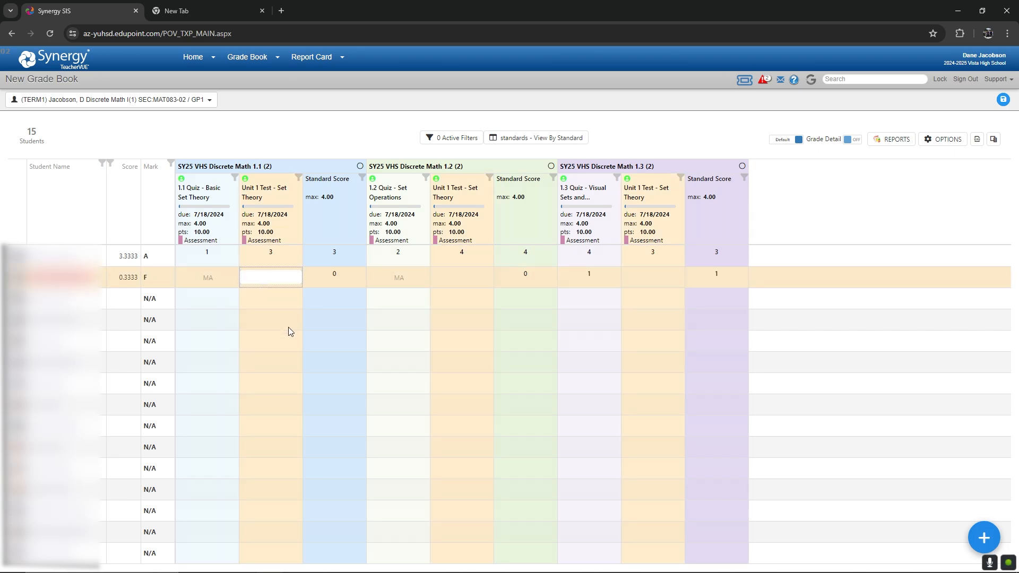
left_click(208, 278)
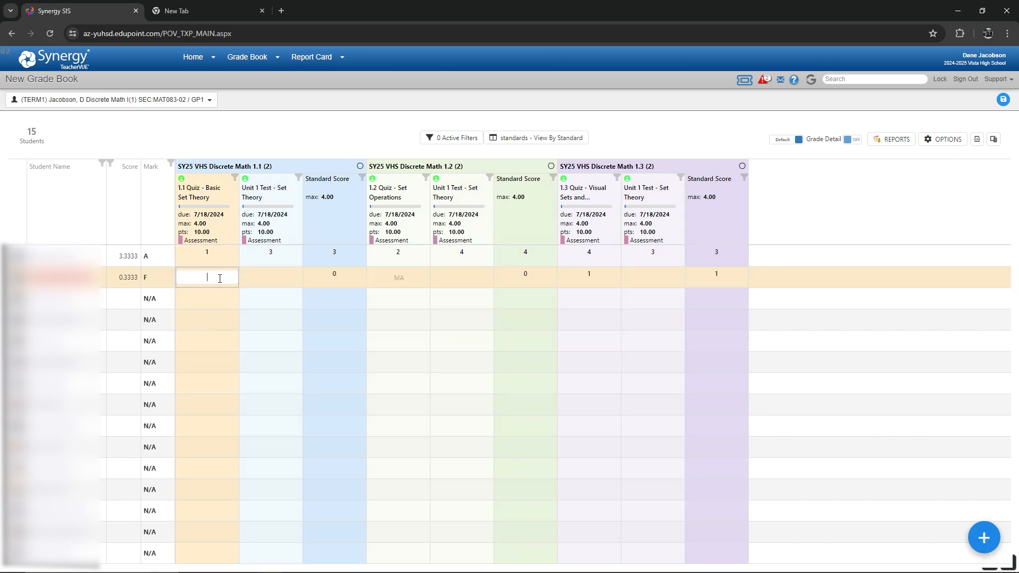
left_click(244, 278)
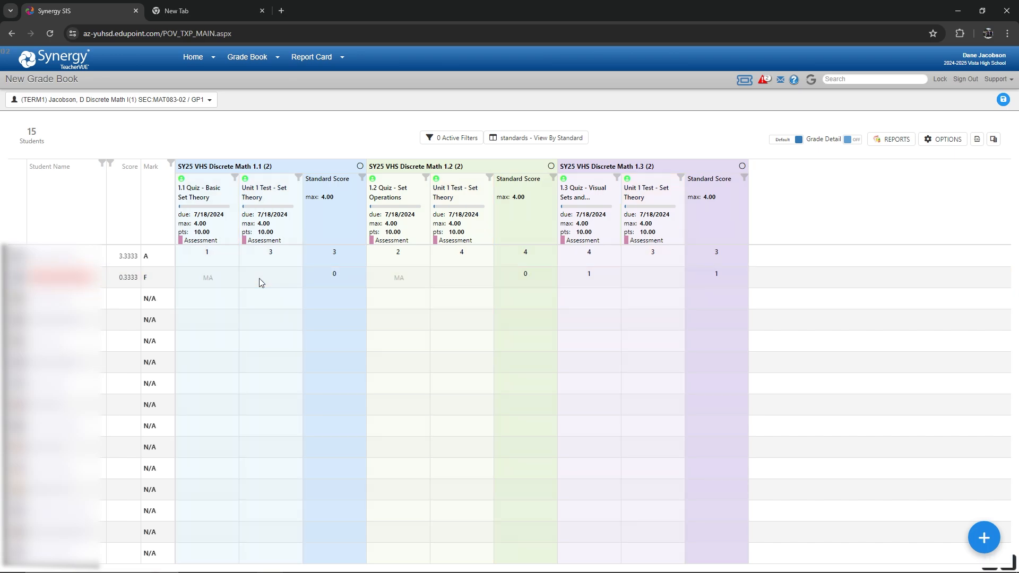
left_click(209, 280)
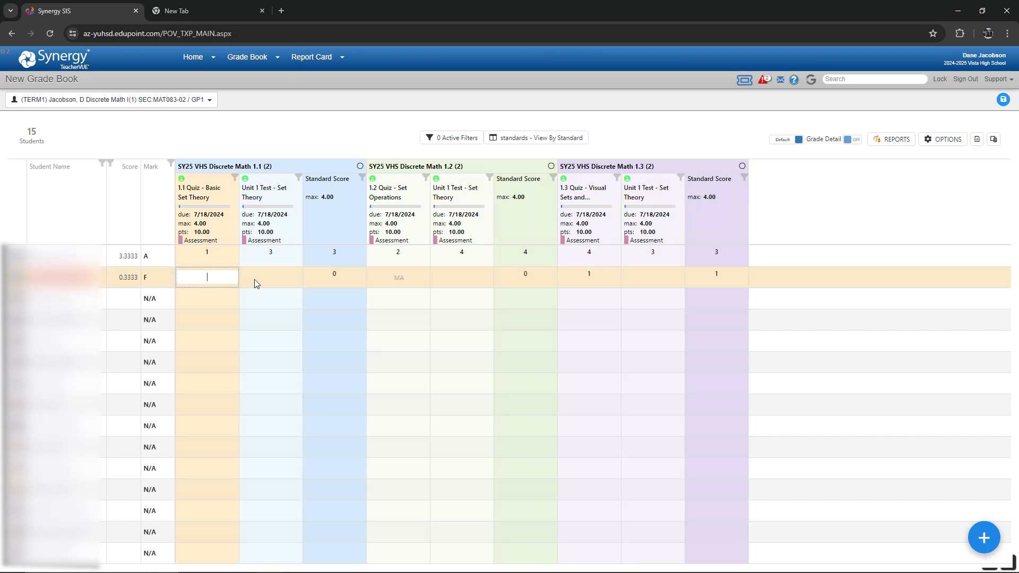
left_click(255, 280)
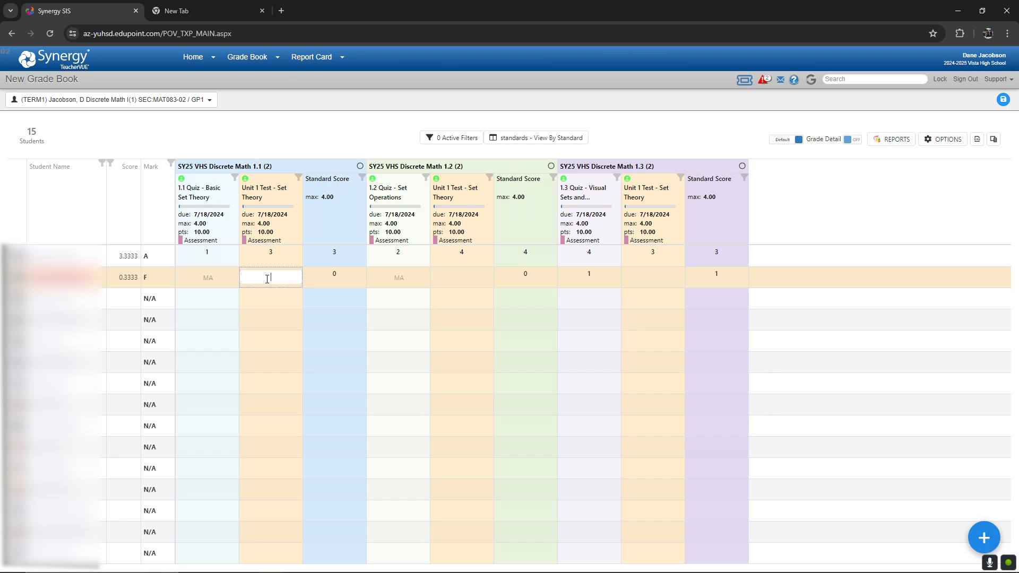
type("2")
key("Tab")
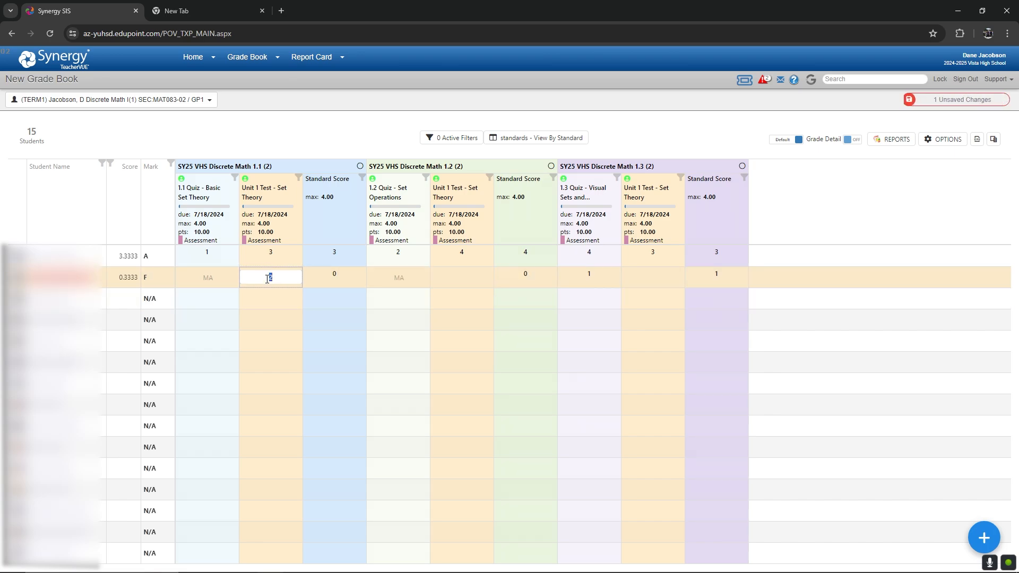
Set the second student's 1.2 Quiz score to 3 and the Unit 1 Test score for Discrete Math 1.2 to 3.
type("MA")
key("Return")
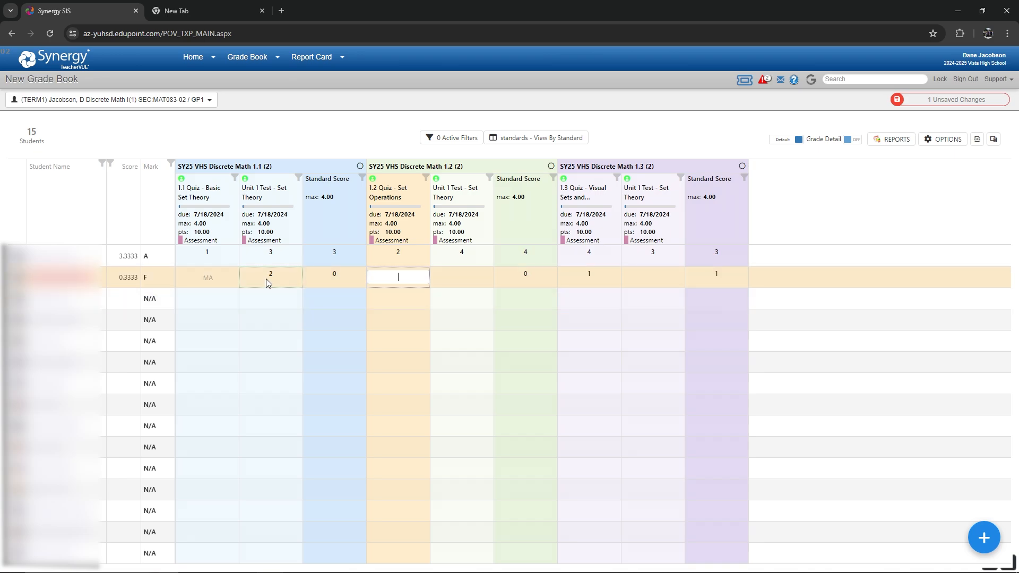
key("Up")
type("3")
key("Tab")
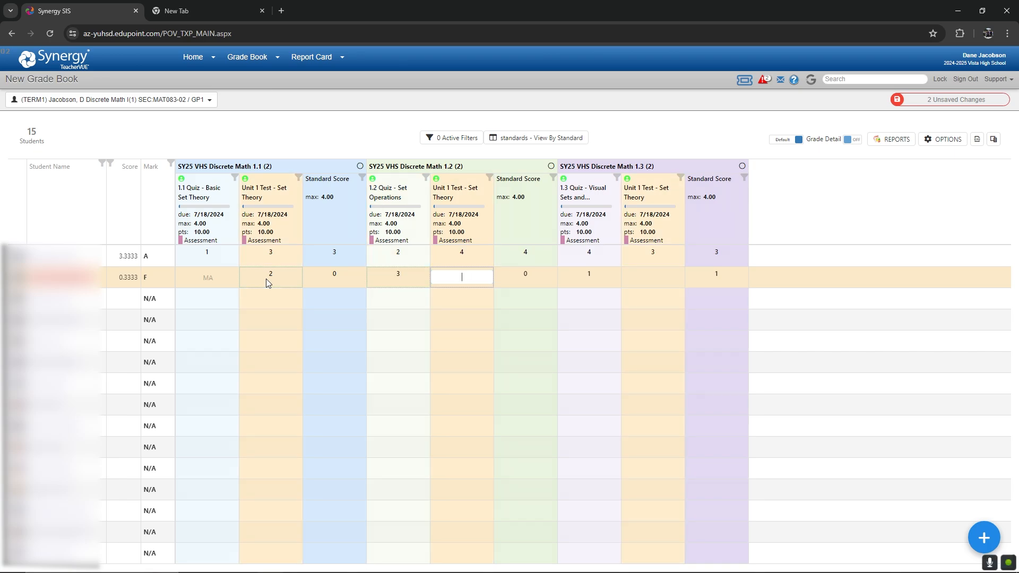
type("3")
Enter 3 as the second student's Unit 1 Test score for Discrete Math 1.3 and save the changes.
left_click(587, 281)
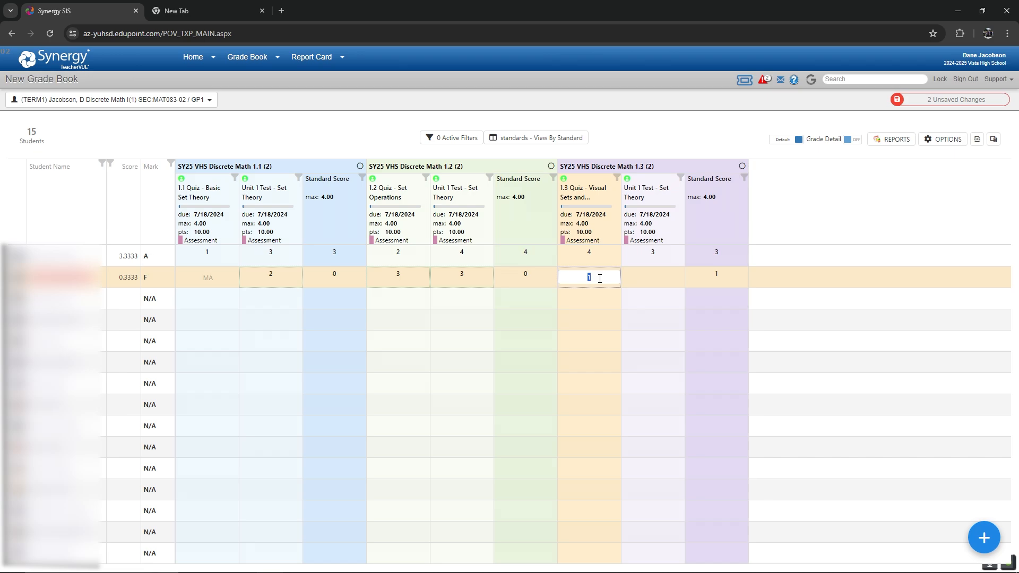
left_click(645, 281)
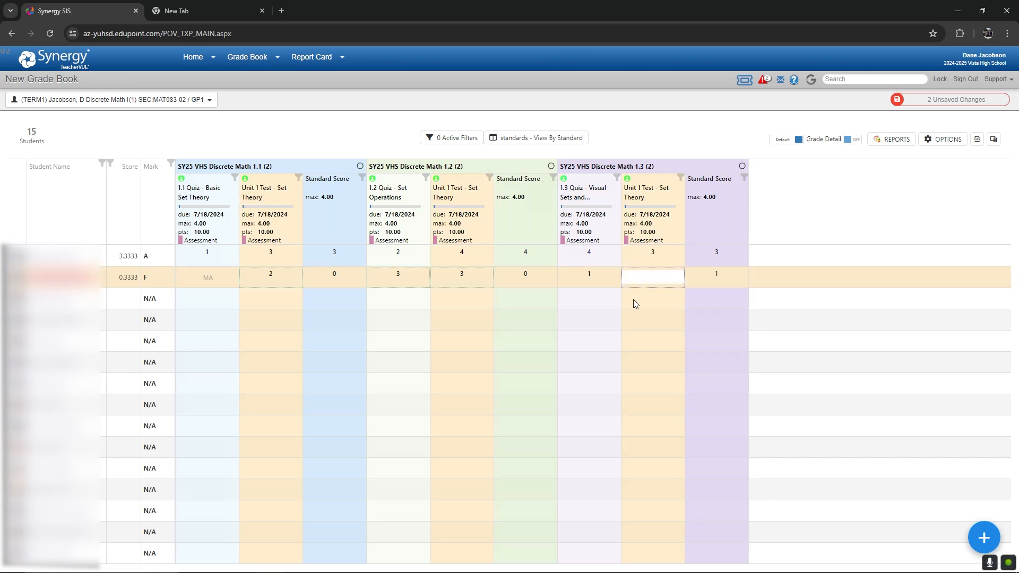
type("3")
left_click(899, 102)
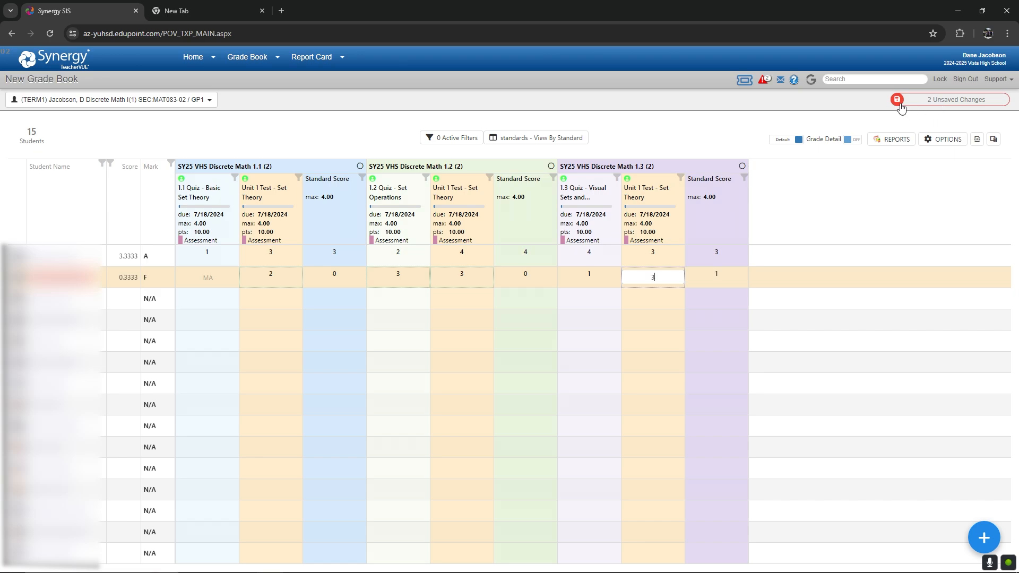